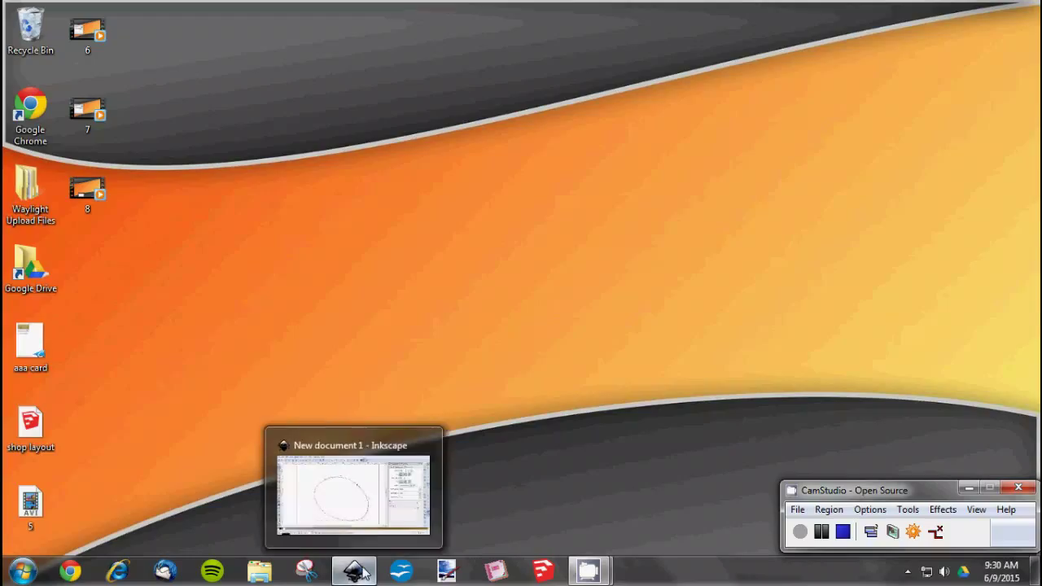
# Restore the Inkscape window showing the blank New document 1 page
pyautogui.click(363, 571)
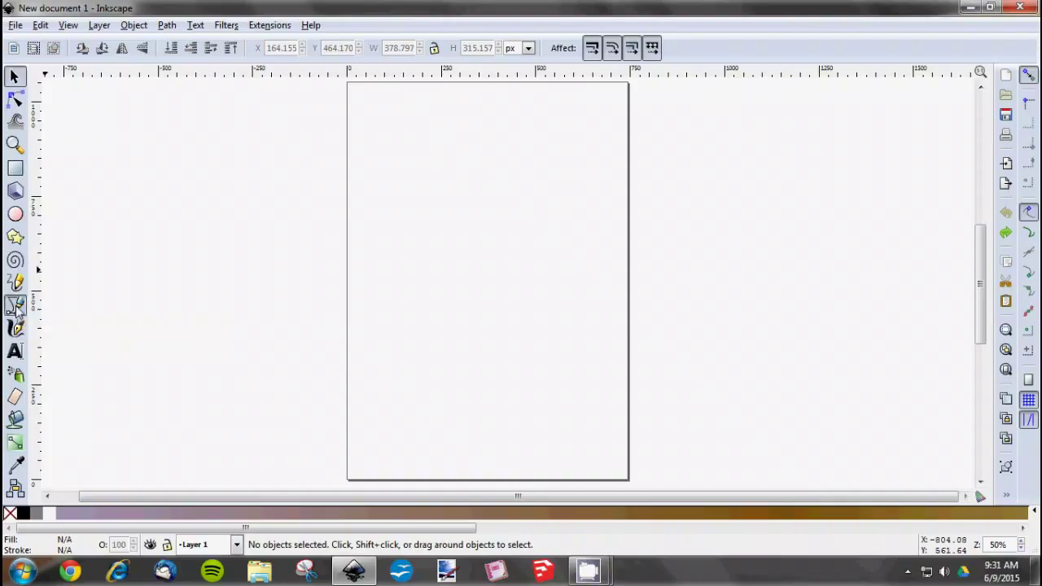
# With the Bezier tool, draw a closed ten-node straight-edged star, ending at its starting point
pyautogui.click(16, 306)
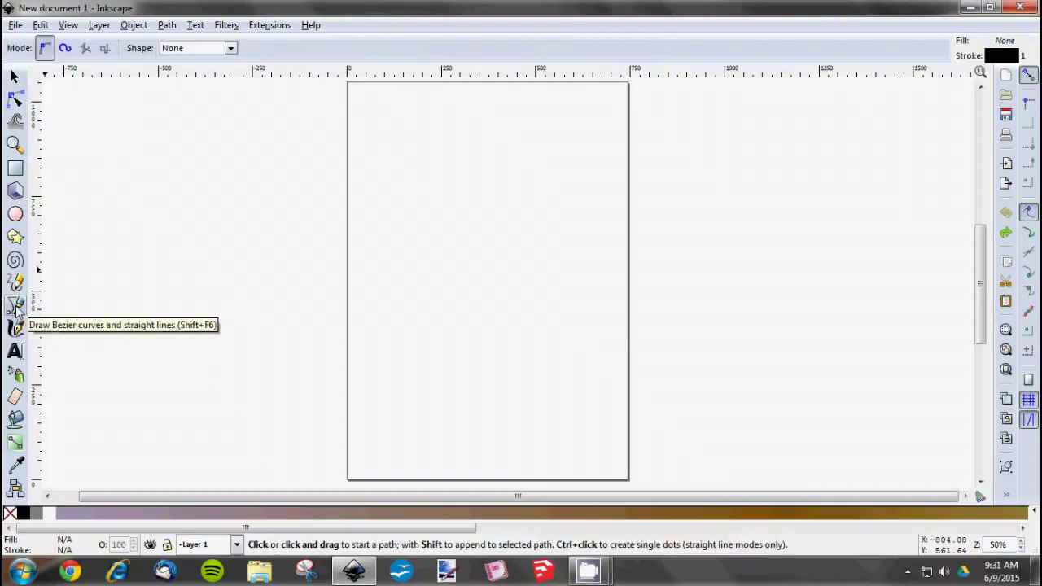
pyautogui.click(467, 208)
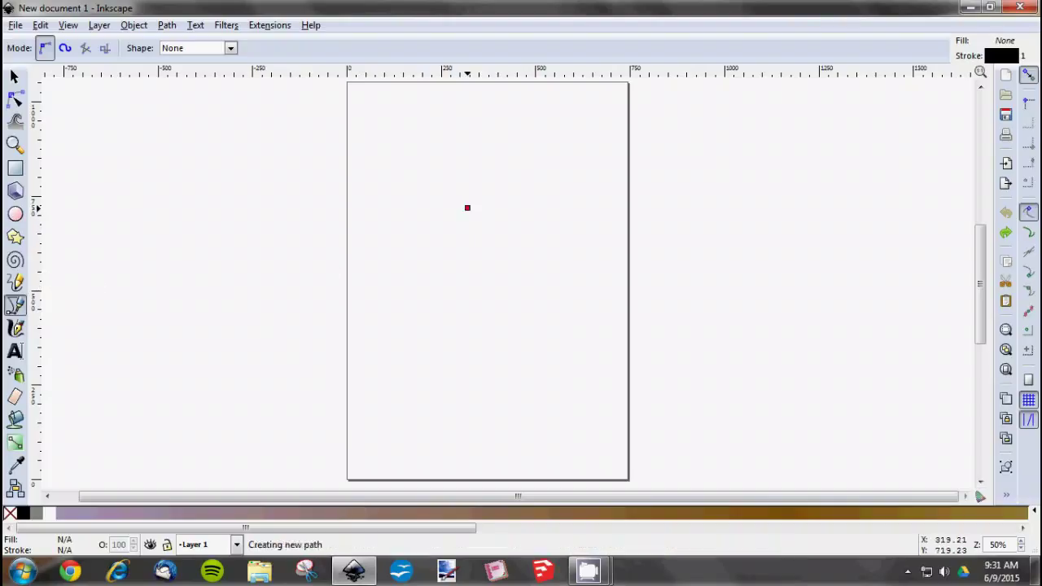
pyautogui.click(485, 147)
pyautogui.click(501, 209)
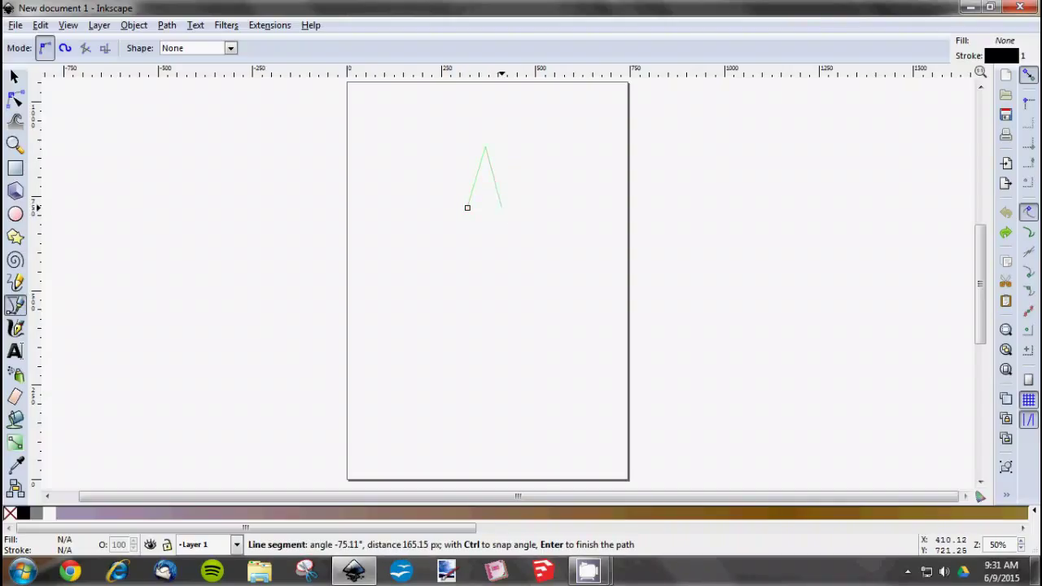
pyautogui.click(562, 207)
pyautogui.click(509, 236)
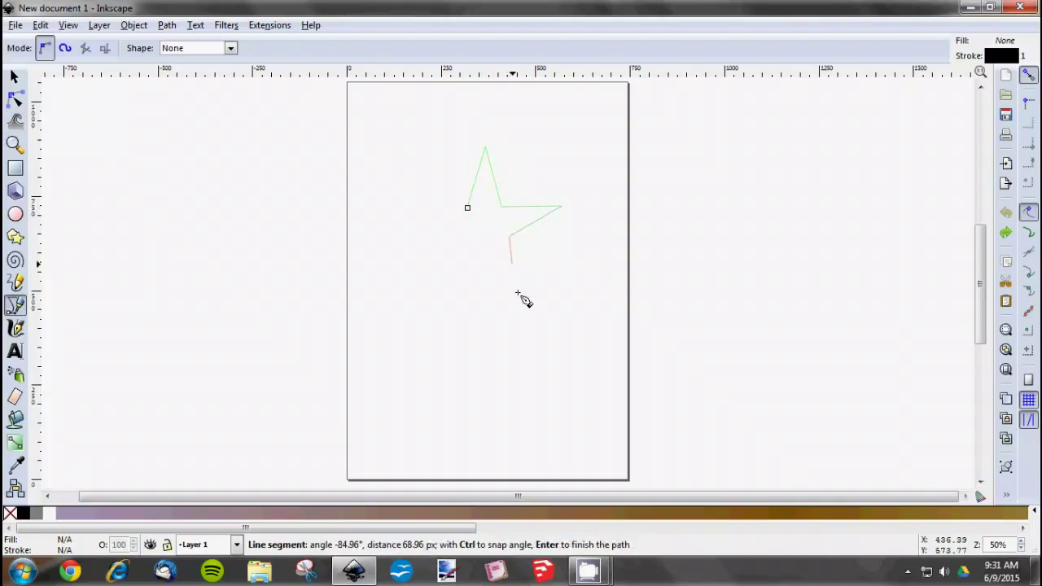
pyautogui.click(528, 298)
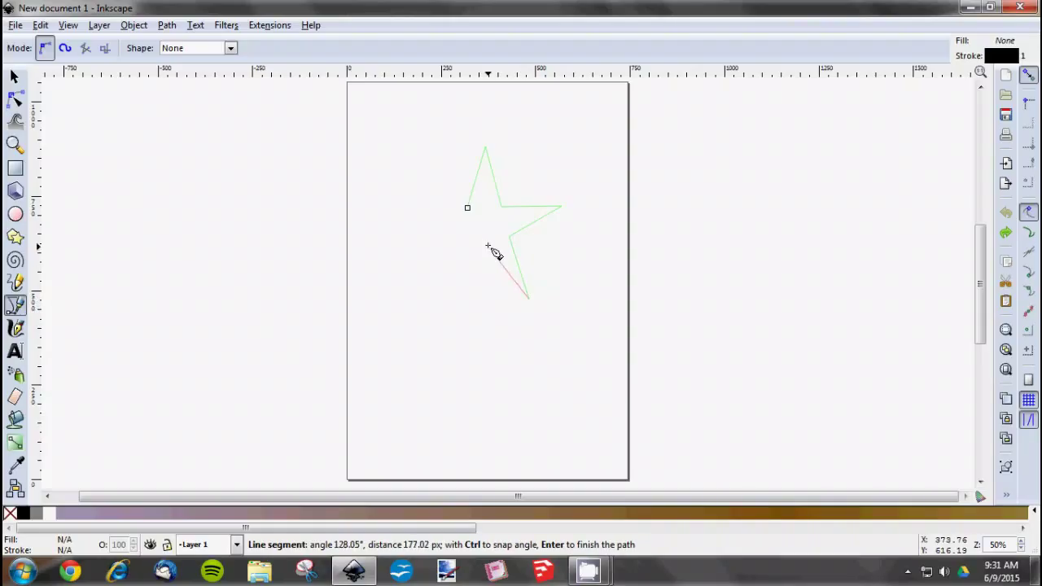
pyautogui.click(482, 242)
pyautogui.click(450, 293)
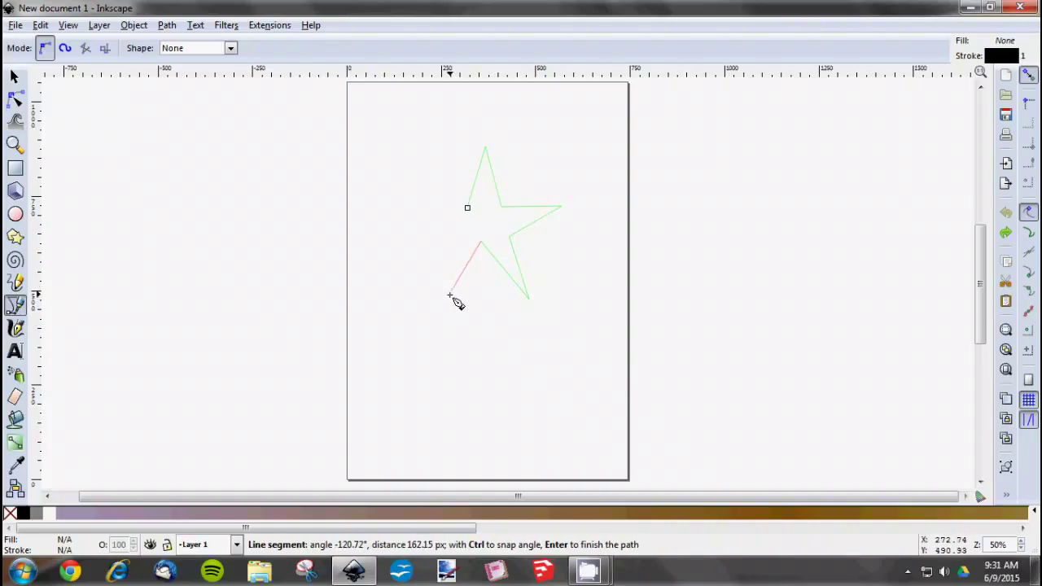
pyautogui.click(439, 243)
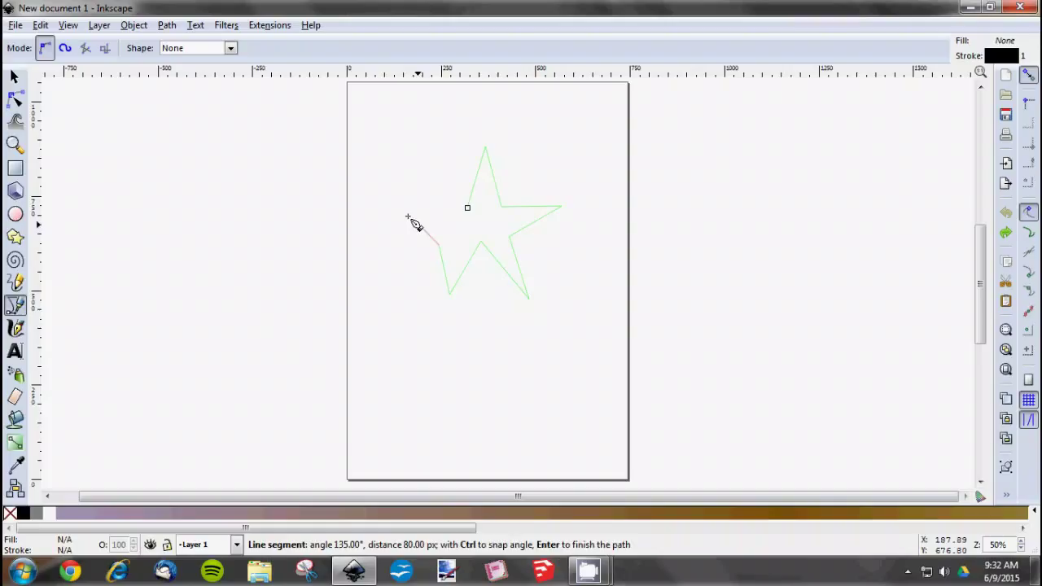
pyautogui.click(399, 208)
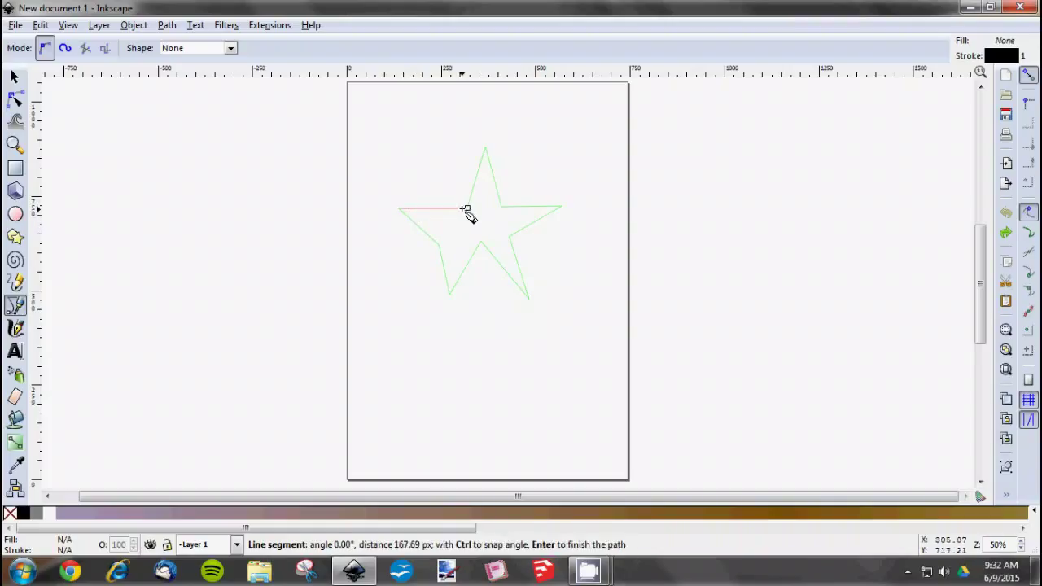
pyautogui.click(468, 210)
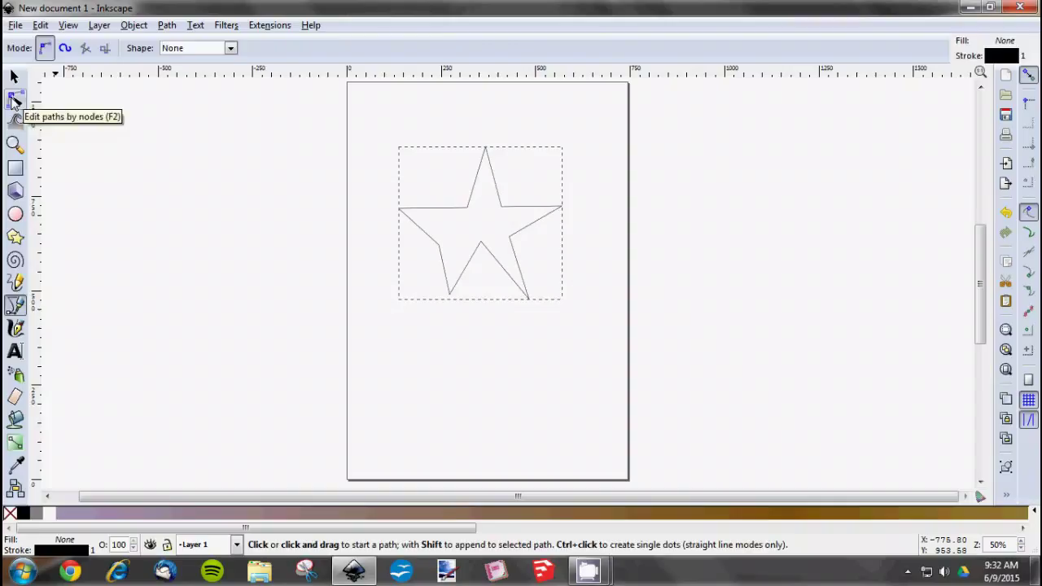
# Drag star nodes: left point inward, both bottom points wider, inner bottom corner lower
pyautogui.click(14, 99)
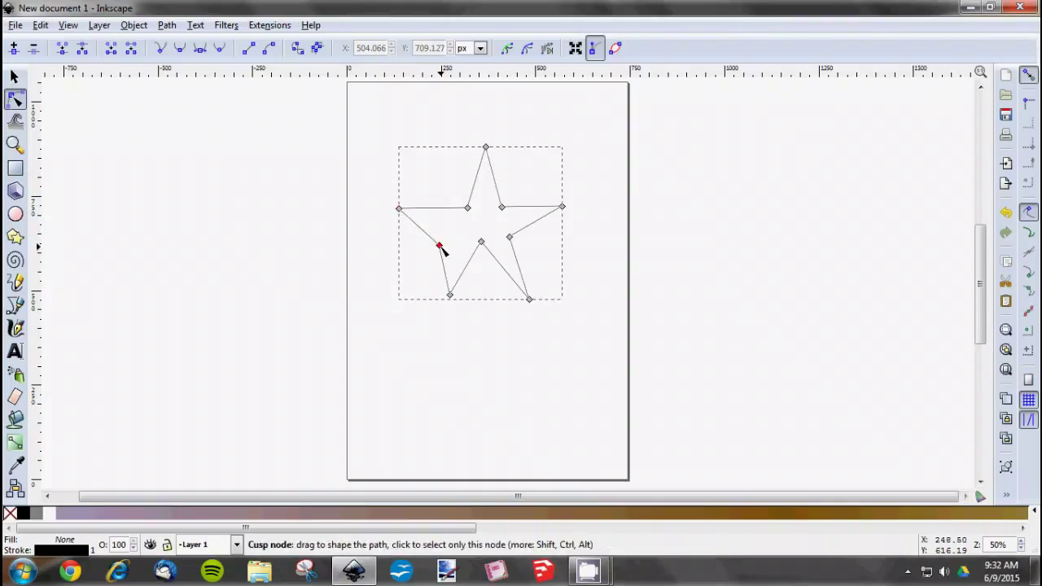
pyautogui.moveTo(440, 246); pyautogui.dragTo(456, 241)
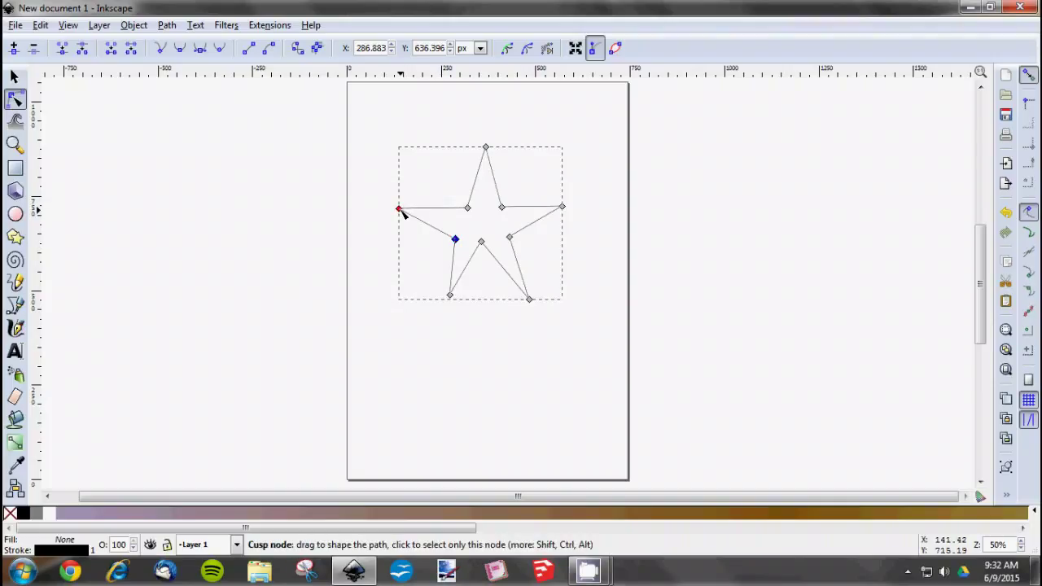
pyautogui.moveTo(401, 211); pyautogui.dragTo(410, 210)
pyautogui.moveTo(453, 295); pyautogui.dragTo(438, 301)
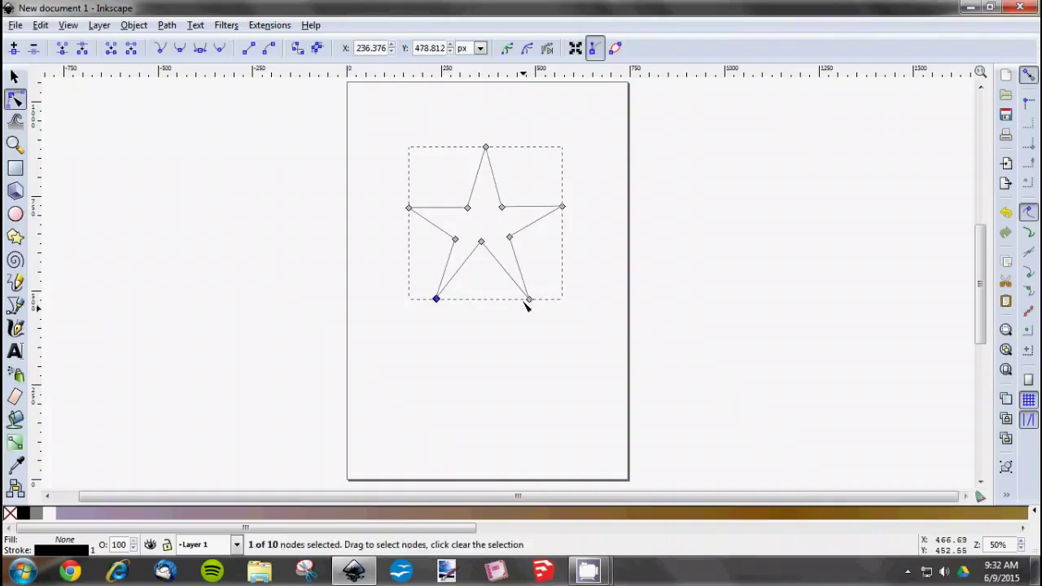
pyautogui.moveTo(530, 301); pyautogui.dragTo(536, 298)
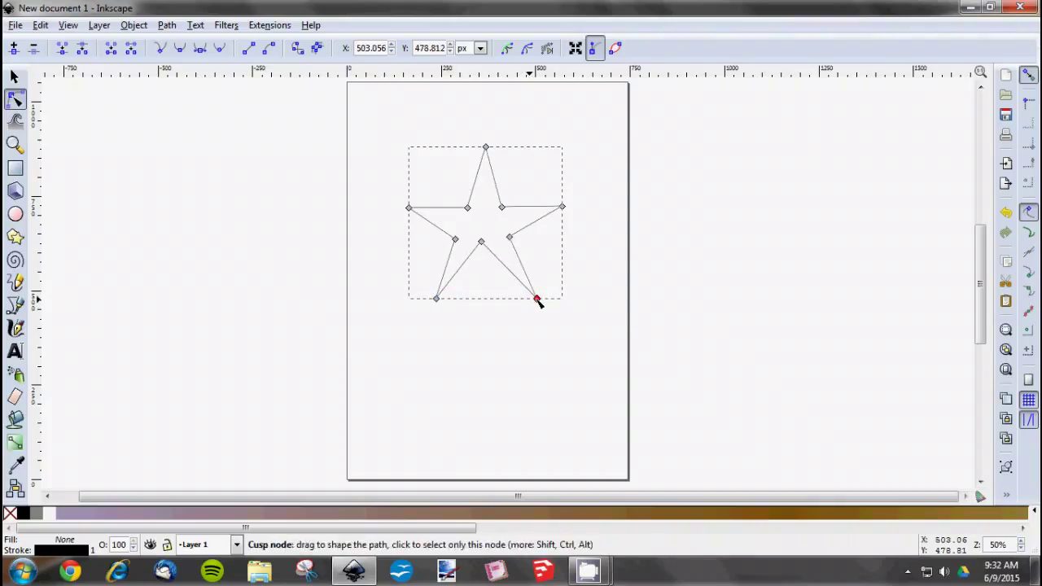
pyautogui.moveTo(482, 244); pyautogui.dragTo(483, 254)
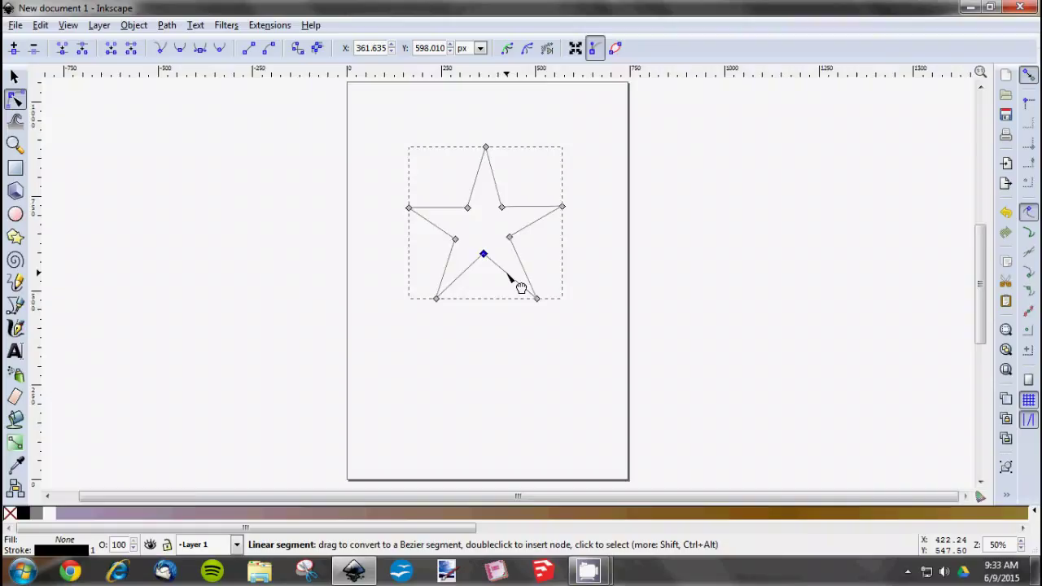
pyautogui.scroll(3, 521, 287)
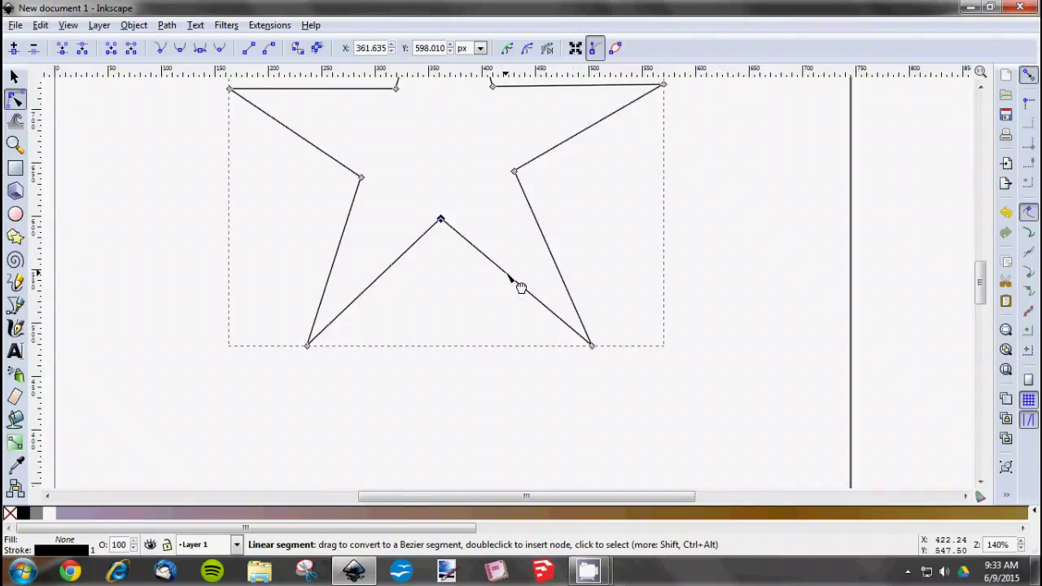
pyautogui.scroll(1, 521, 288)
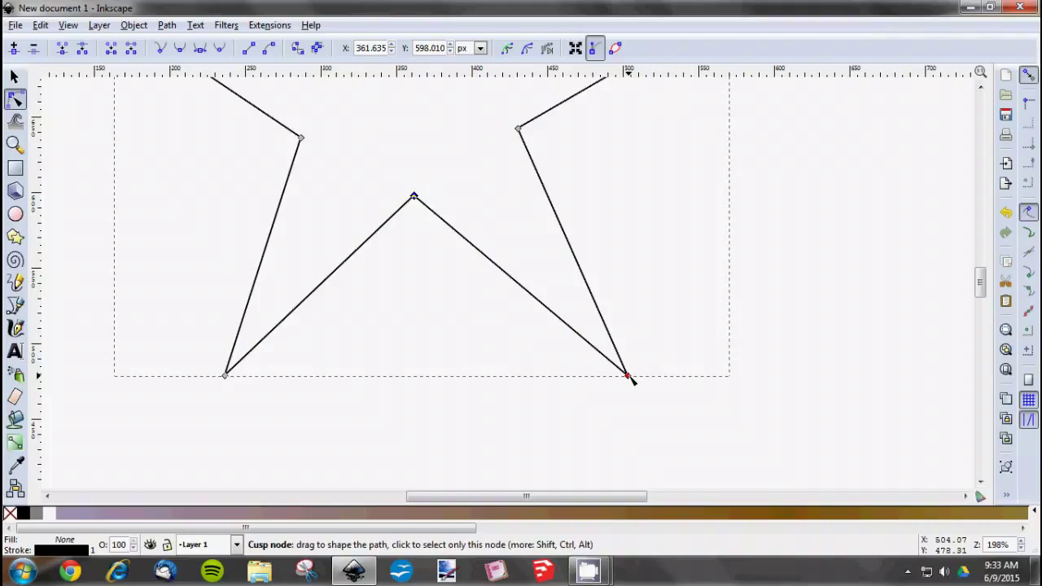
pyautogui.moveTo(631, 378)
pyautogui.mouseDown()
pyautogui.moveTo(661, 373)
pyautogui.moveTo(627, 375)
pyautogui.moveTo(636, 381)
pyautogui.moveTo(677, 355)
pyautogui.moveTo(626, 376)
pyautogui.mouseUp()
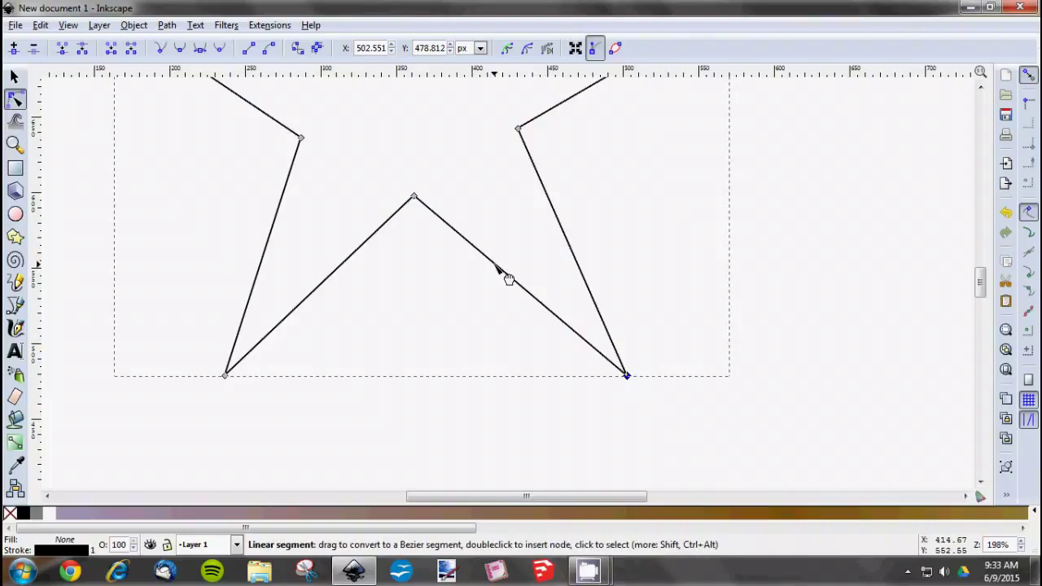
pyautogui.moveTo(510, 276)
pyautogui.mouseDown()
pyautogui.moveTo(529, 246)
pyautogui.moveTo(507, 275)
pyautogui.mouseUp()
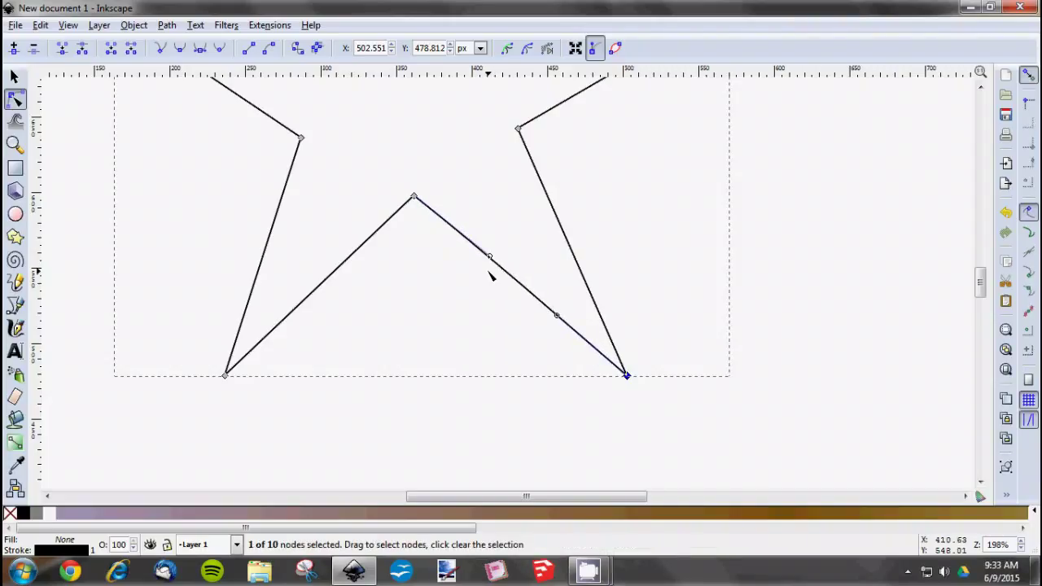
pyautogui.hotkey('ctrl', 'z')
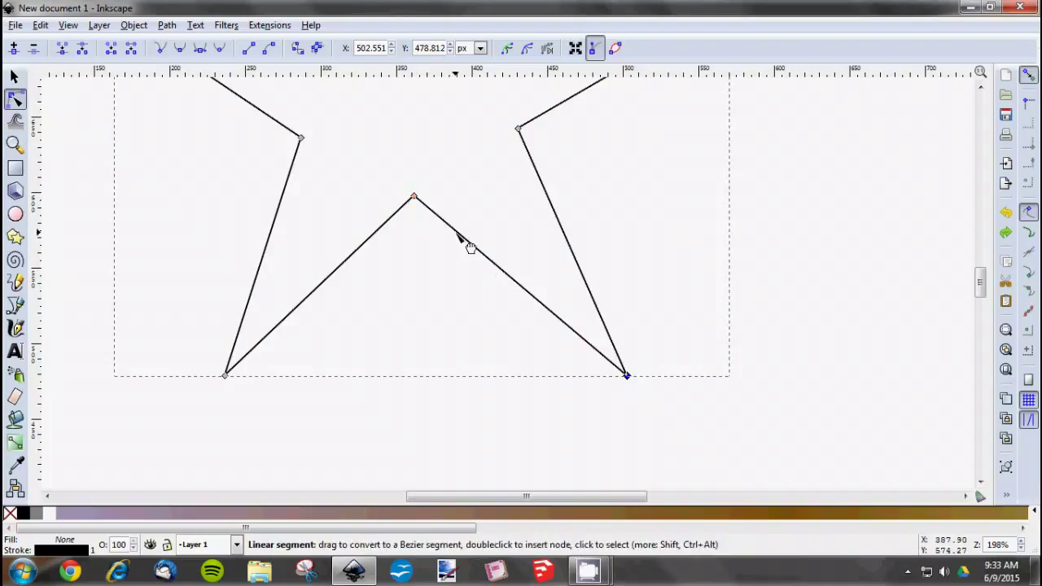
pyautogui.click(474, 249)
# Turn the selected edge into a curve, drag its handles to bend it, then undo
pyautogui.hotkey('shift', 'u')
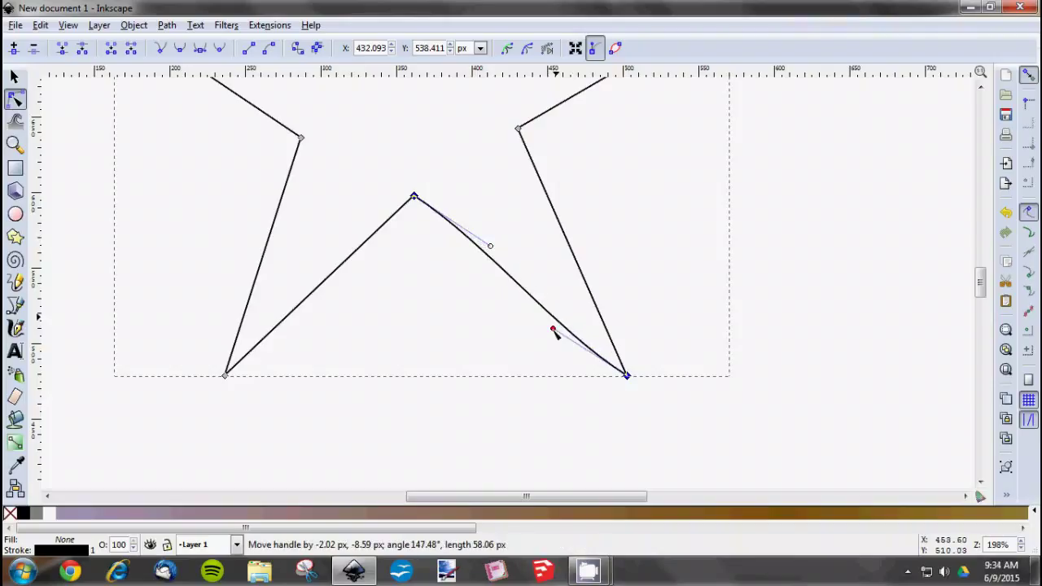
pyautogui.moveTo(556, 328); pyautogui.dragTo(550, 330)
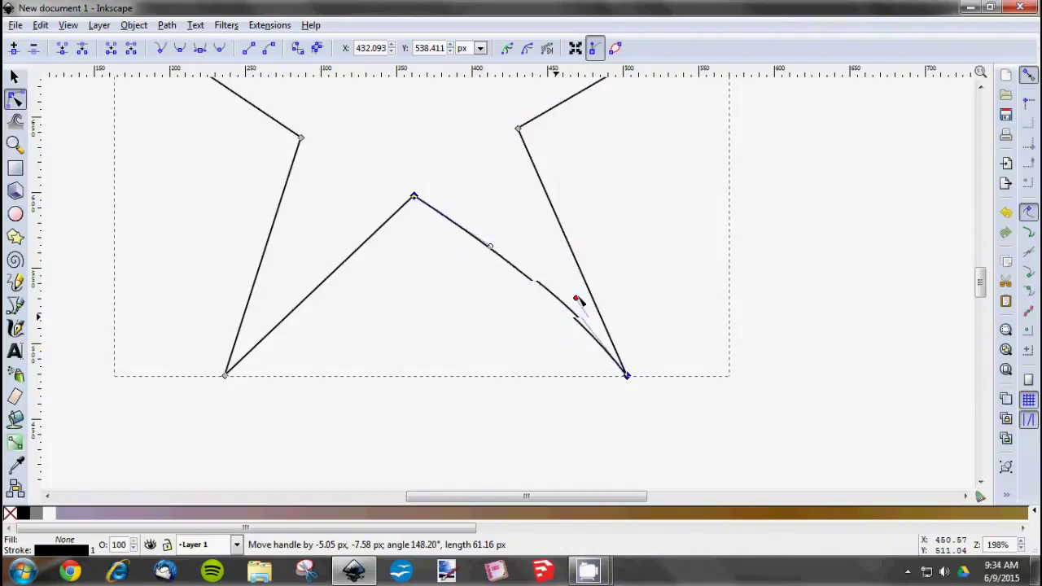
pyautogui.moveTo(587, 293); pyautogui.dragTo(545, 280)
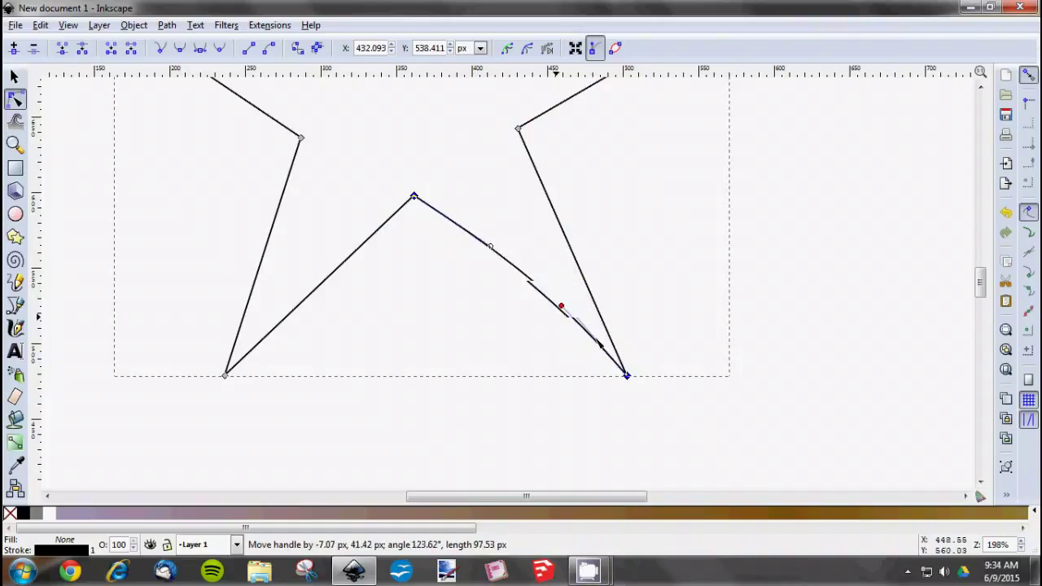
pyautogui.moveTo(597, 342); pyautogui.dragTo(621, 356)
pyautogui.moveTo(465, 204); pyautogui.dragTo(492, 196)
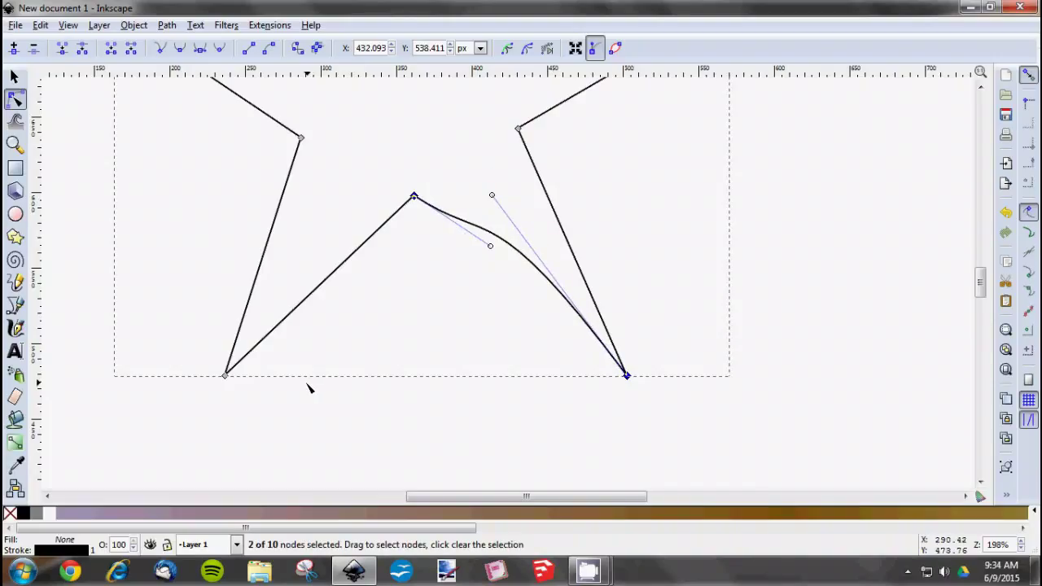
pyautogui.hotkey('ctrl', 'z')
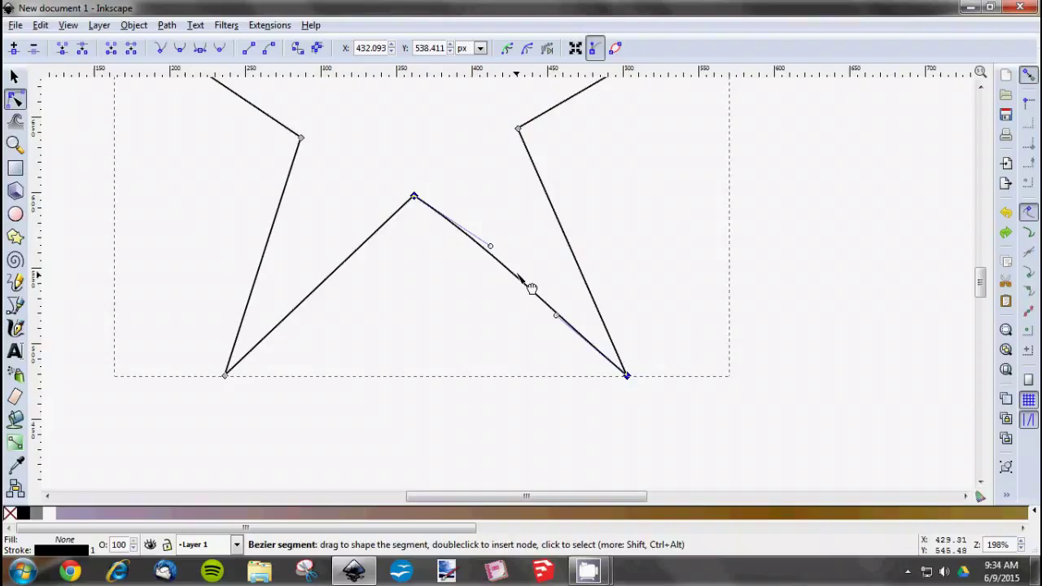
# Bend the edge outward again, then undo back until it is a straight line
pyautogui.moveTo(530, 289); pyautogui.dragTo(542, 270)
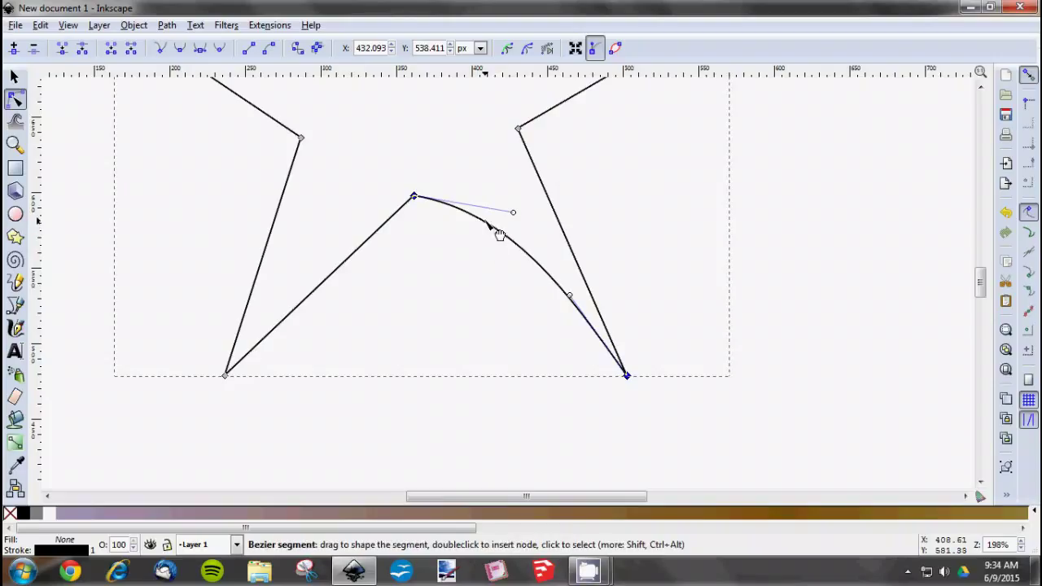
pyautogui.moveTo(487, 233); pyautogui.dragTo(533, 324)
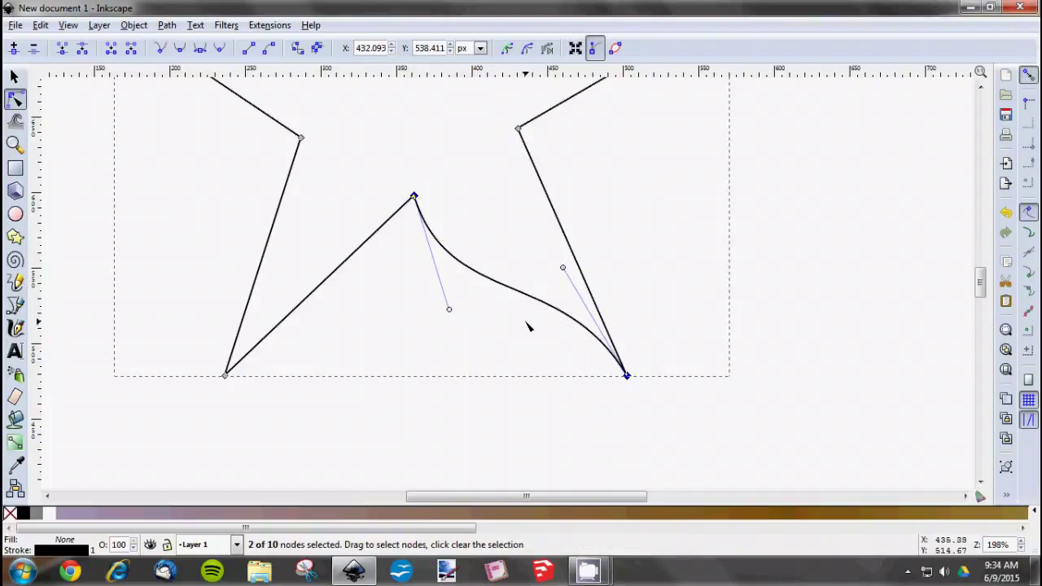
pyautogui.hotkey('ctrl', 'z')
pyautogui.hotkey('ctrl', 'z')
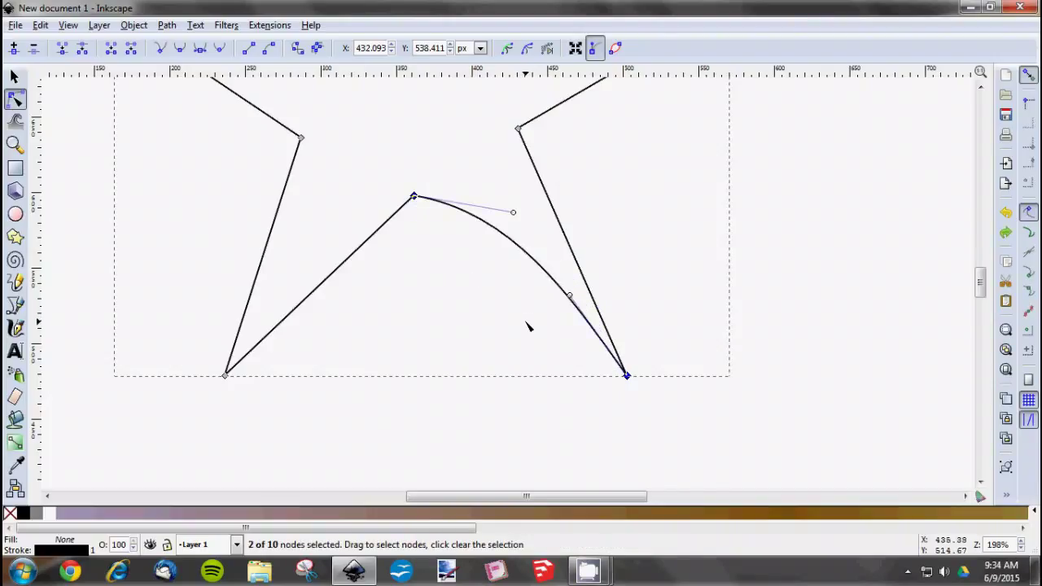
pyautogui.hotkey('ctrl', 'z')
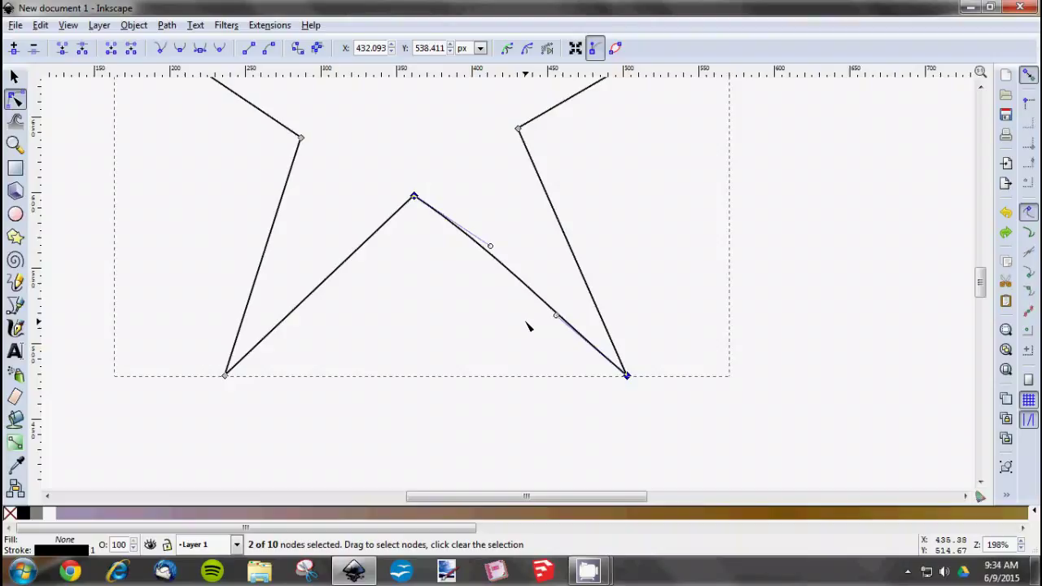
pyautogui.hotkey('ctrl', 'z')
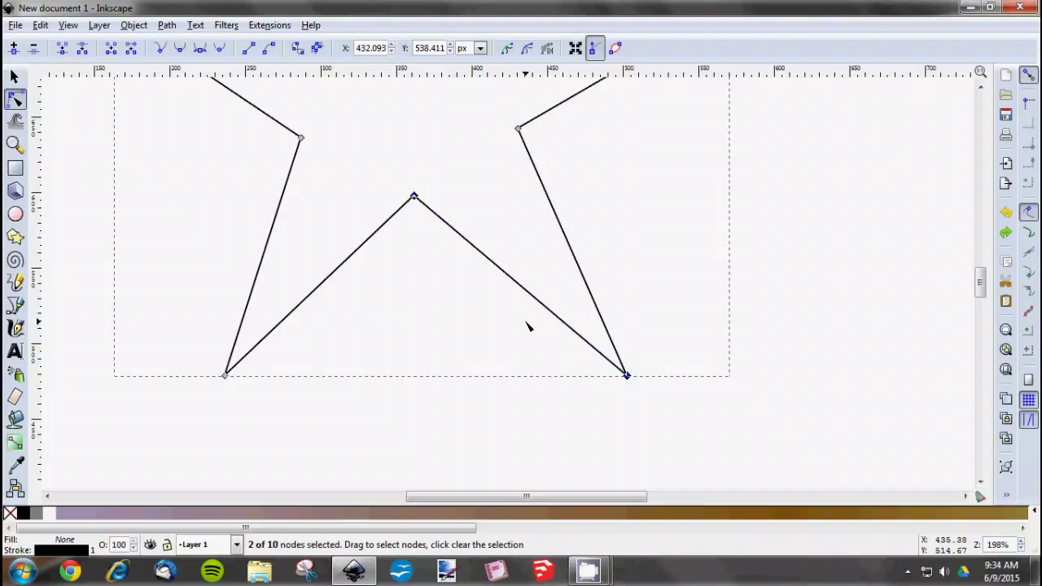
# Insert five new nodes spaced along the right inner edge down to the lower-right point
pyautogui.click(390, 190)
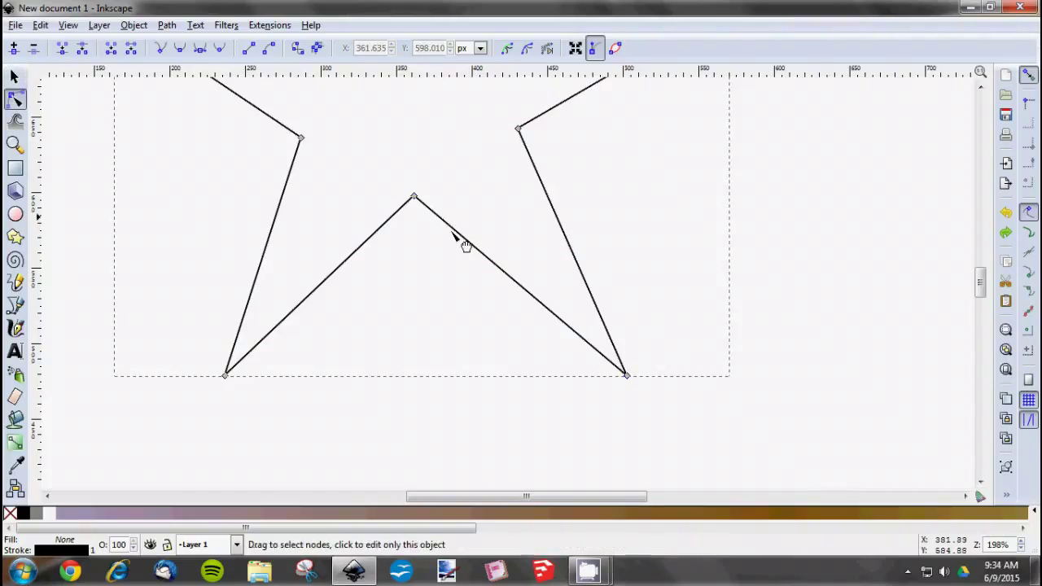
pyautogui.doubleClick(456, 231)
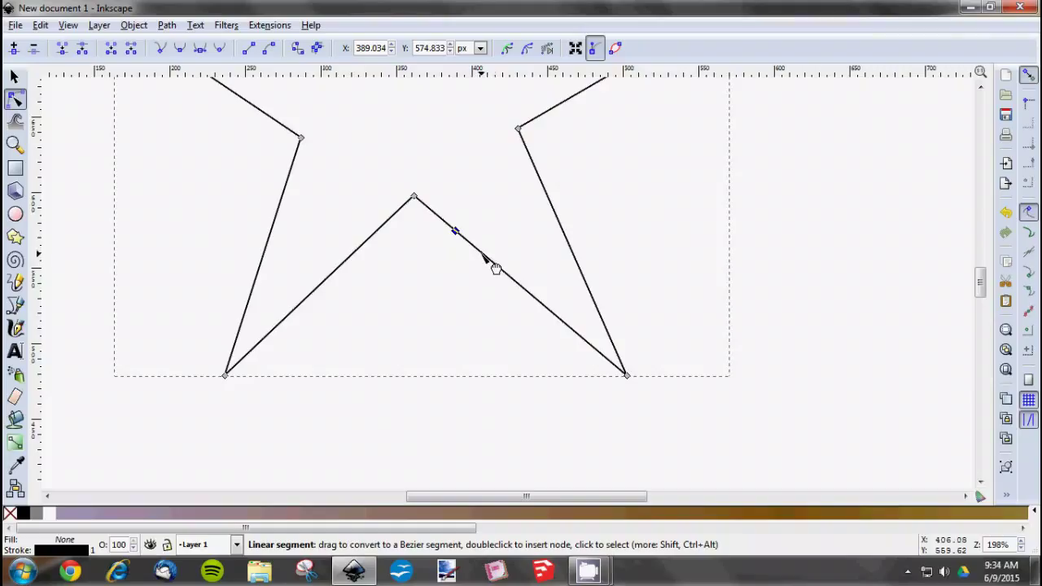
pyautogui.doubleClick(482, 254)
pyautogui.doubleClick(511, 278)
pyautogui.click(554, 316)
pyautogui.doubleClick(537, 300)
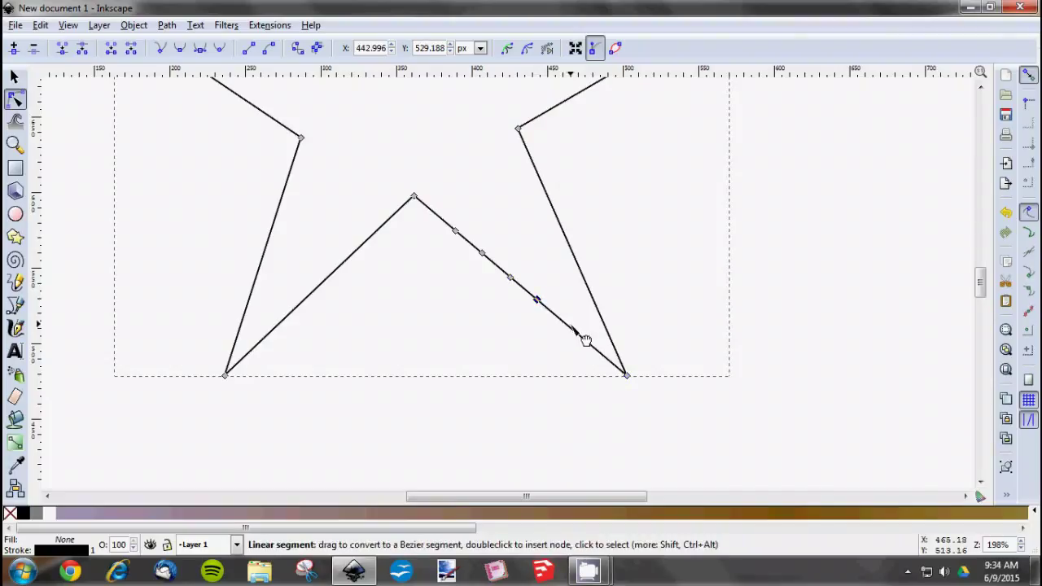
pyautogui.doubleClick(572, 330)
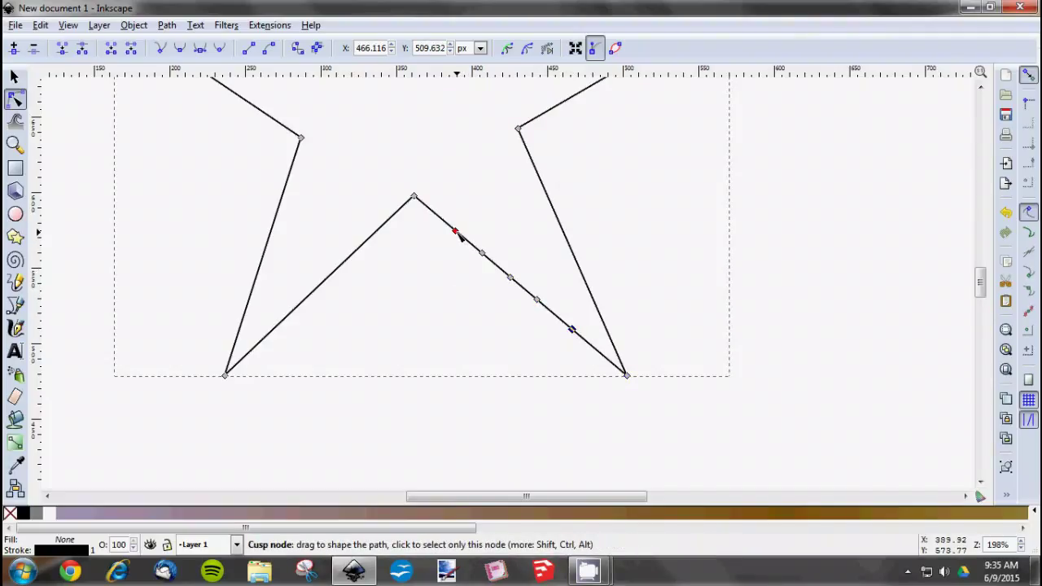
# Drag each new node up and outward so the edge bows into a faceted arch
pyautogui.moveTo(455, 231); pyautogui.dragTo(466, 210)
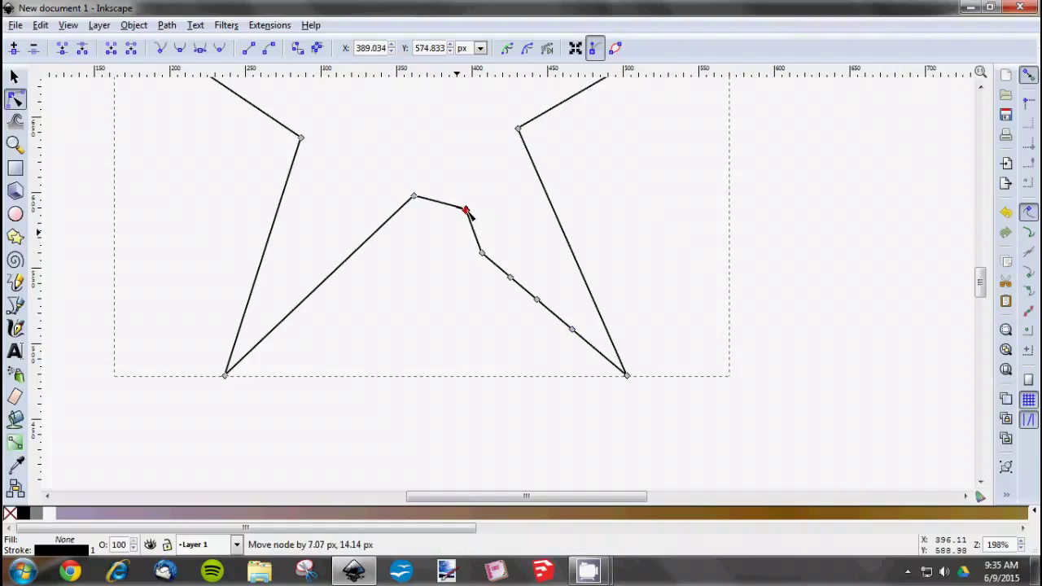
pyautogui.moveTo(482, 254); pyautogui.dragTo(501, 240)
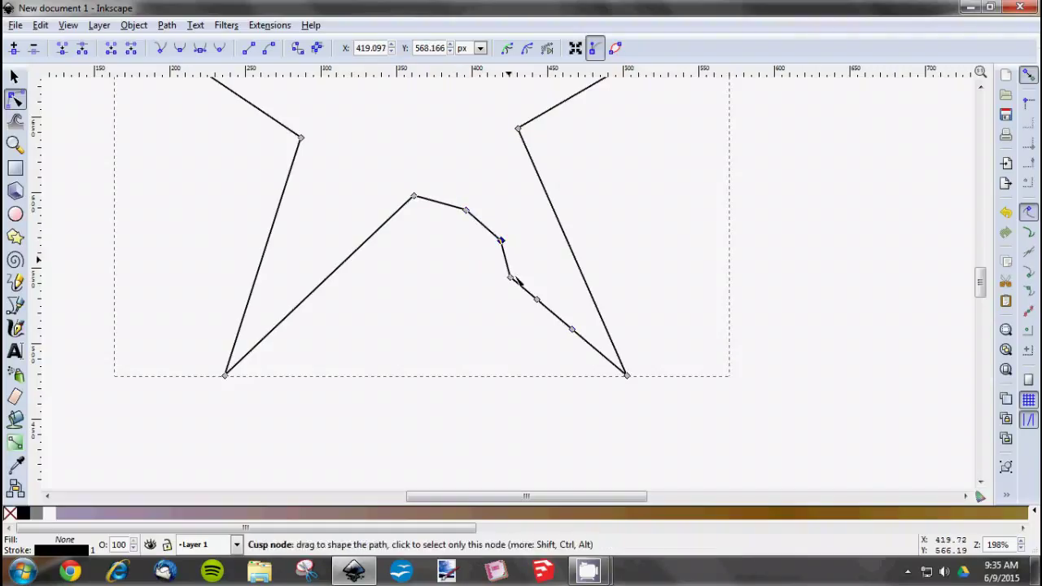
pyautogui.moveTo(512, 279); pyautogui.dragTo(551, 294)
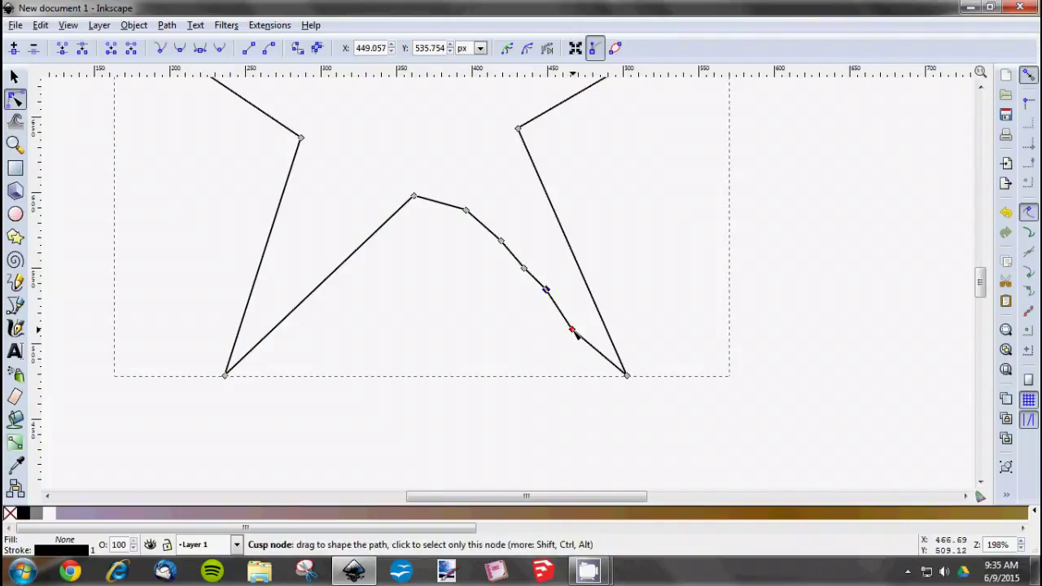
pyautogui.moveTo(574, 332); pyautogui.dragTo(580, 328)
pyautogui.moveTo(525, 271); pyautogui.dragTo(506, 235)
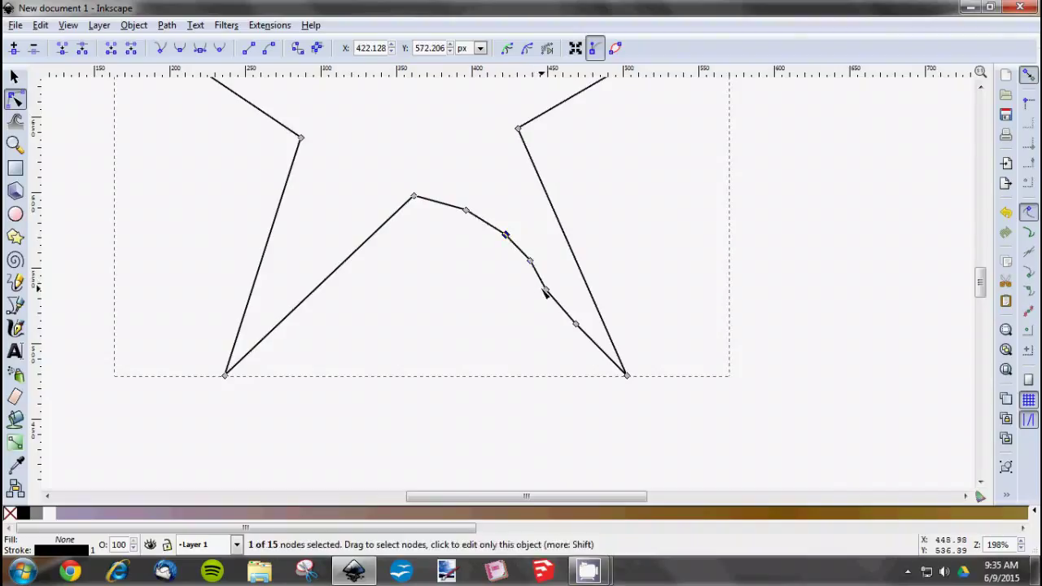
pyautogui.moveTo(548, 293); pyautogui.dragTo(556, 286)
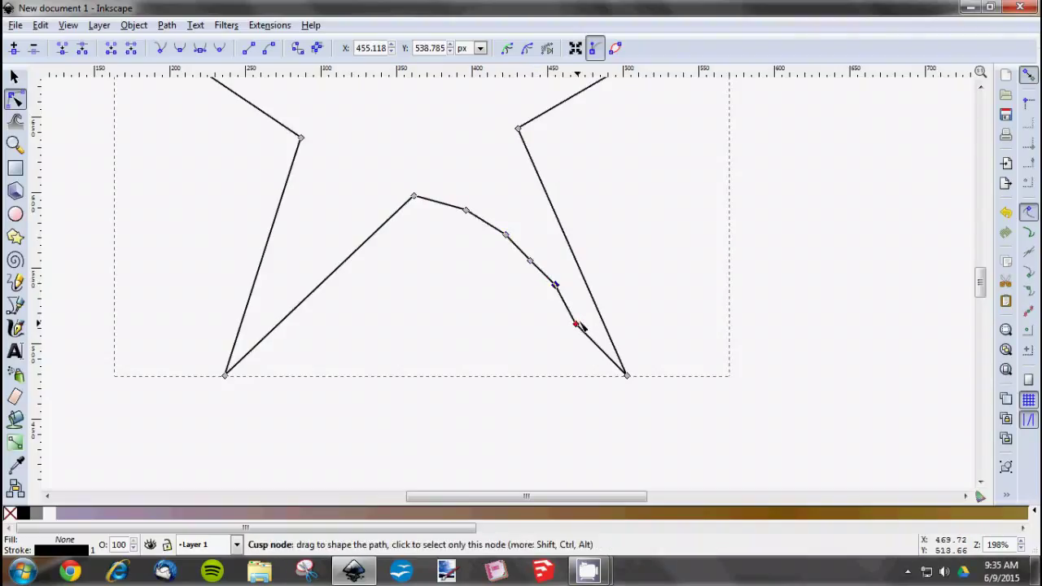
pyautogui.moveTo(581, 324); pyautogui.dragTo(589, 318)
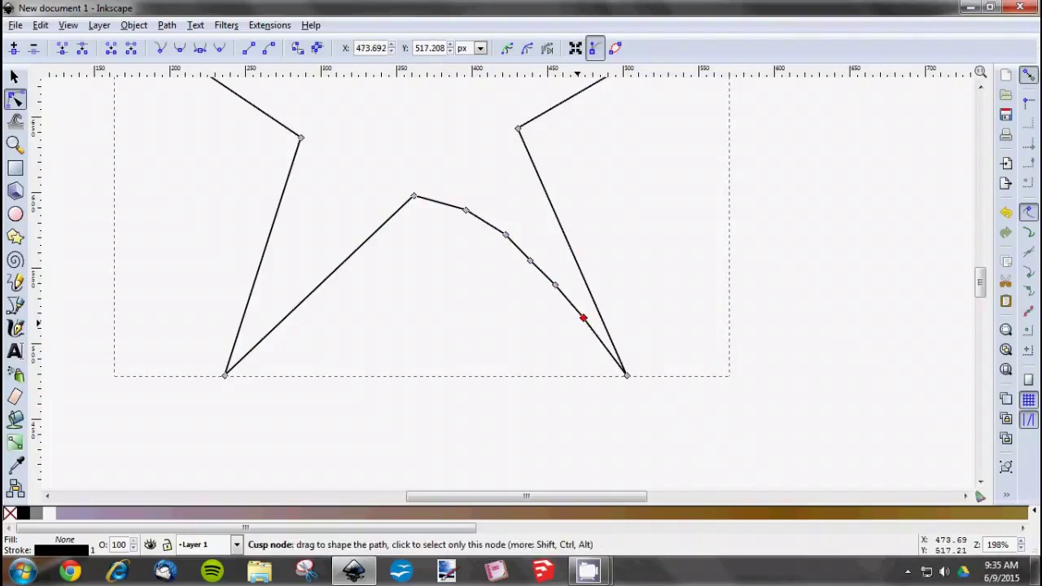
pyautogui.click(570, 340)
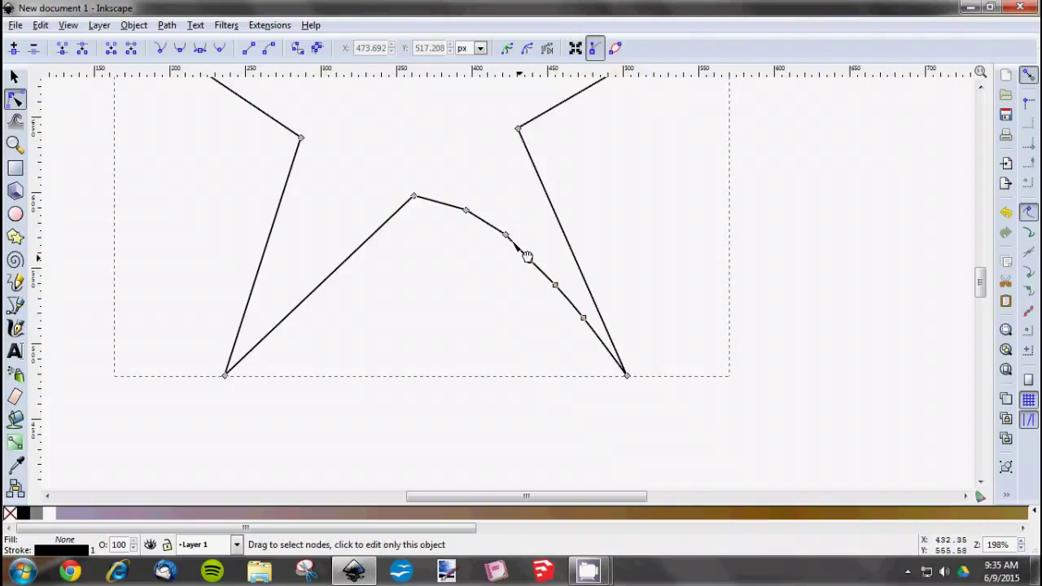
# Make the new nodes smooth so the arch curves continuously, then reselect the path
pyautogui.keyDown('ctrl'); pyautogui.click(464, 210); pyautogui.keyUp('ctrl')
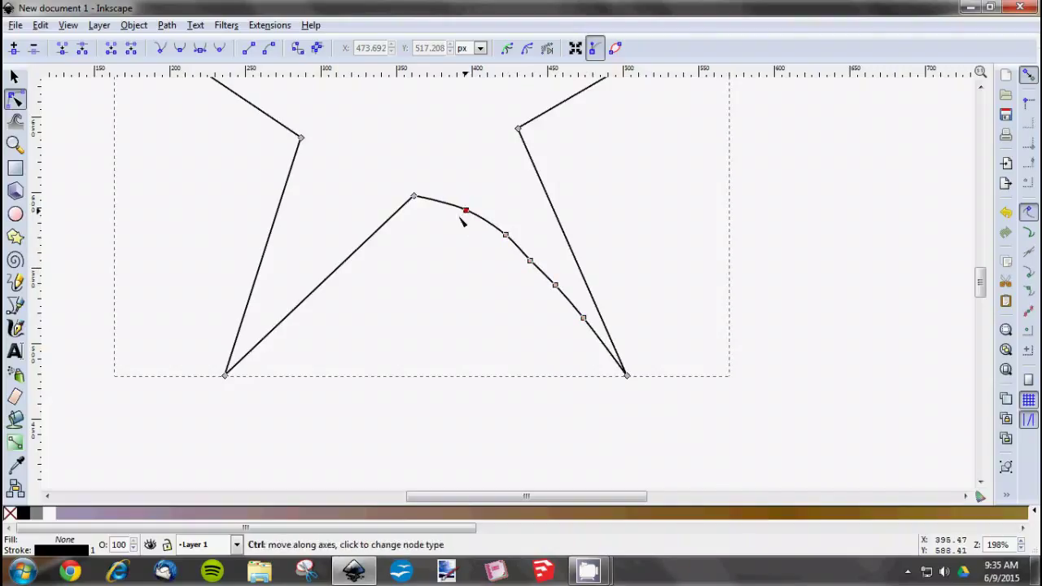
pyautogui.click(483, 301)
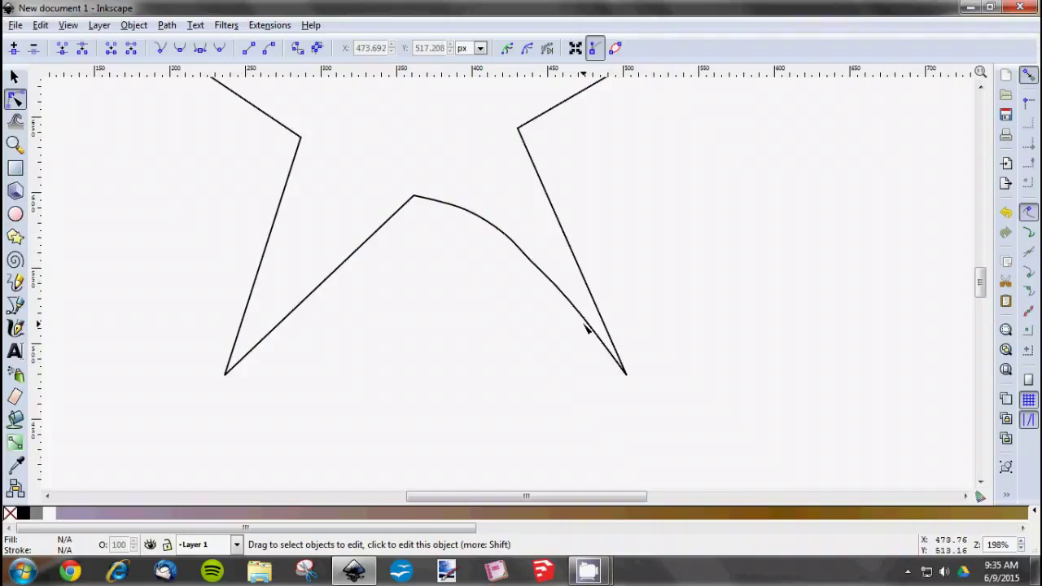
pyautogui.click(552, 283)
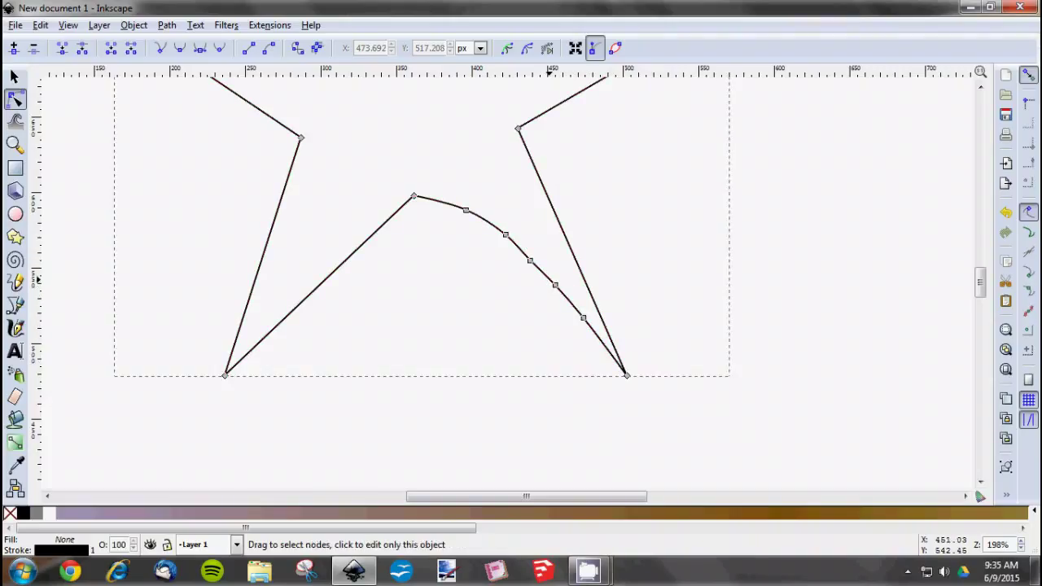
# Add nodes on the curved and lower-right inner edges and drag them into an S-wiggle
pyautogui.scroll(7, 538, 282)
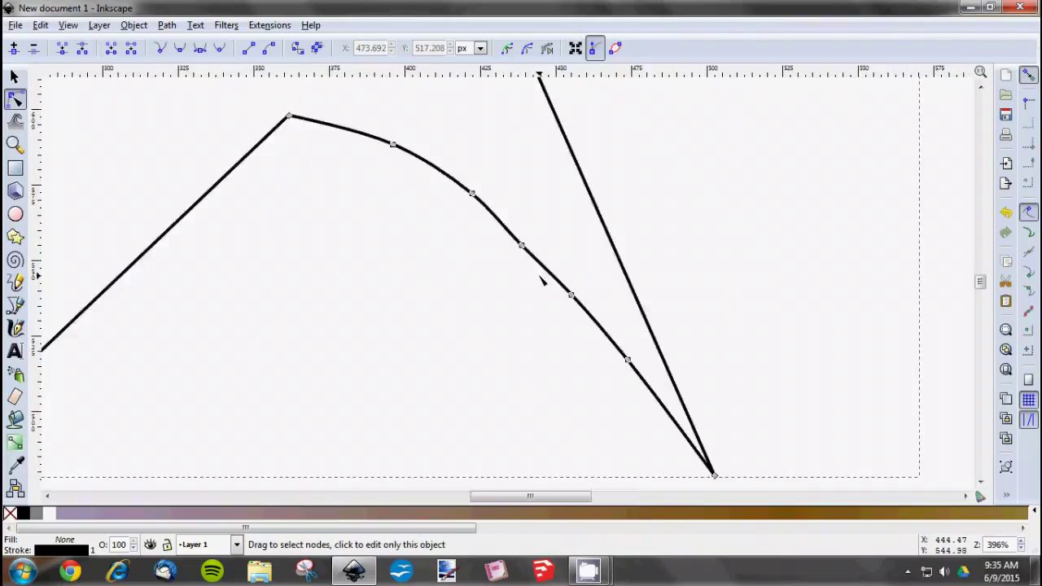
pyautogui.doubleClick(557, 219)
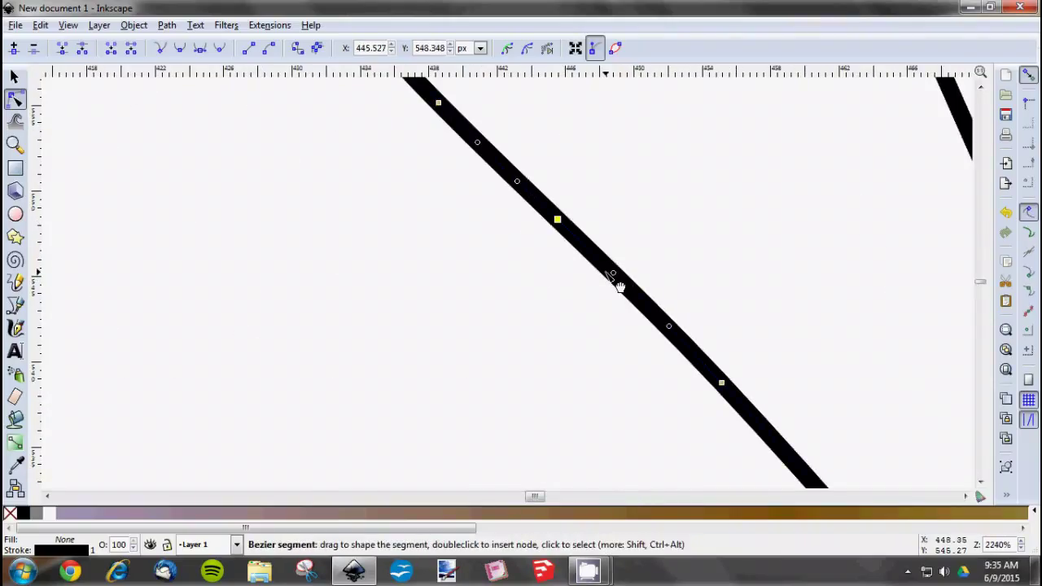
pyautogui.doubleClick(625, 289)
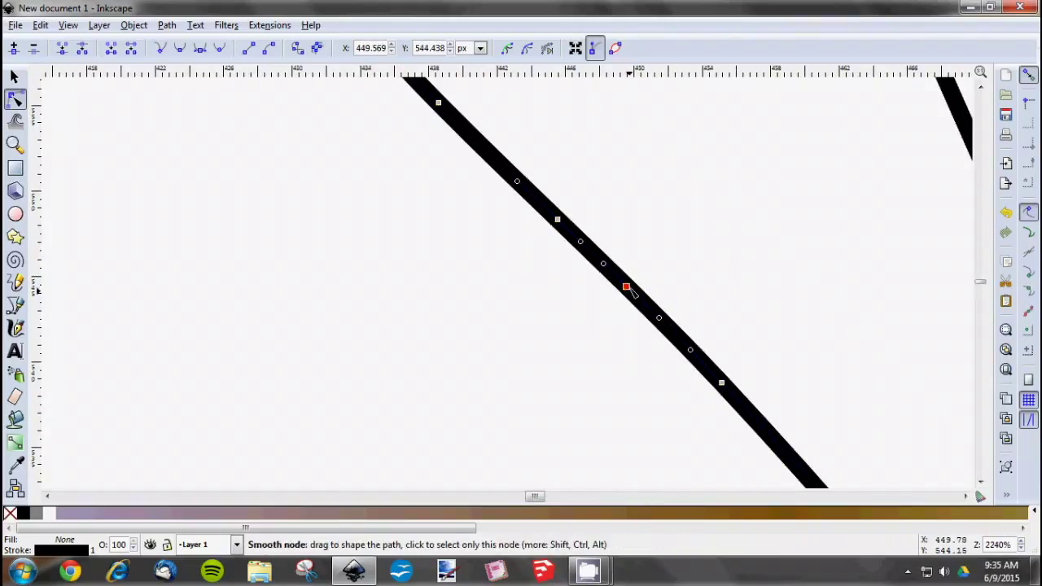
pyautogui.moveTo(628, 288); pyautogui.dragTo(635, 263)
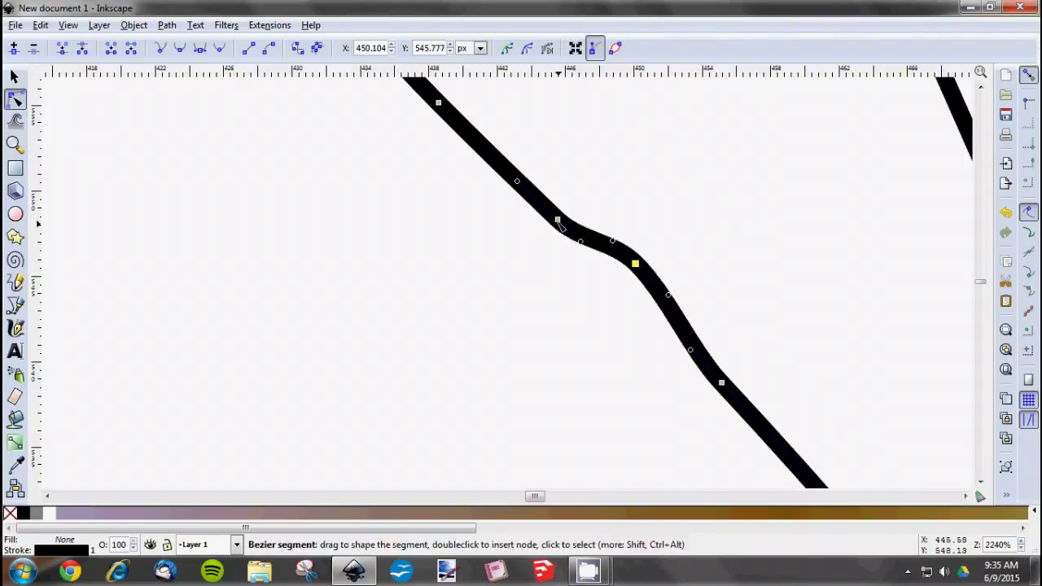
pyautogui.moveTo(722, 381); pyautogui.dragTo(710, 395)
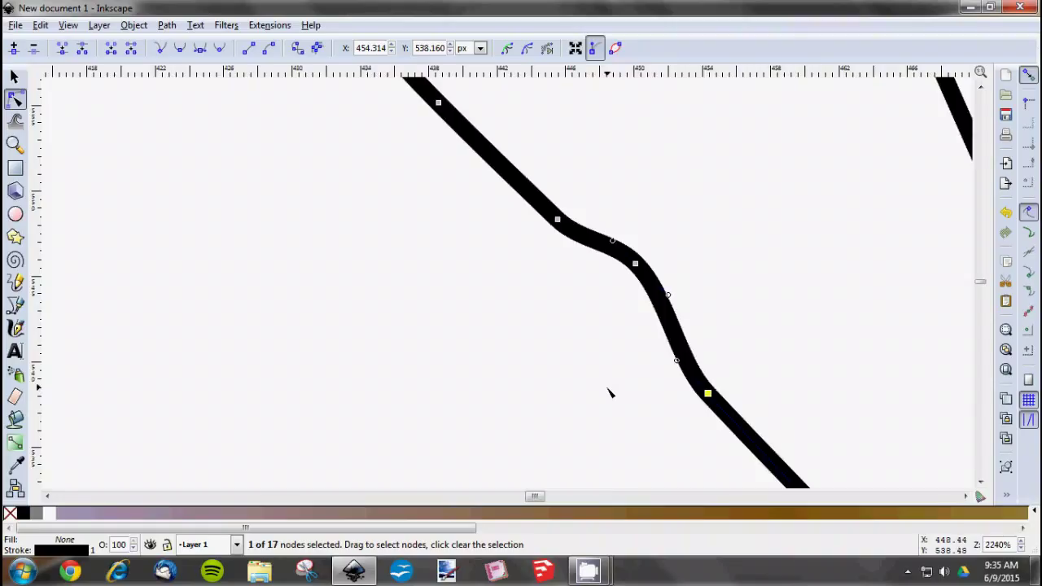
pyautogui.scroll(-3, 610, 392)
pyautogui.scroll(-4, 609, 393)
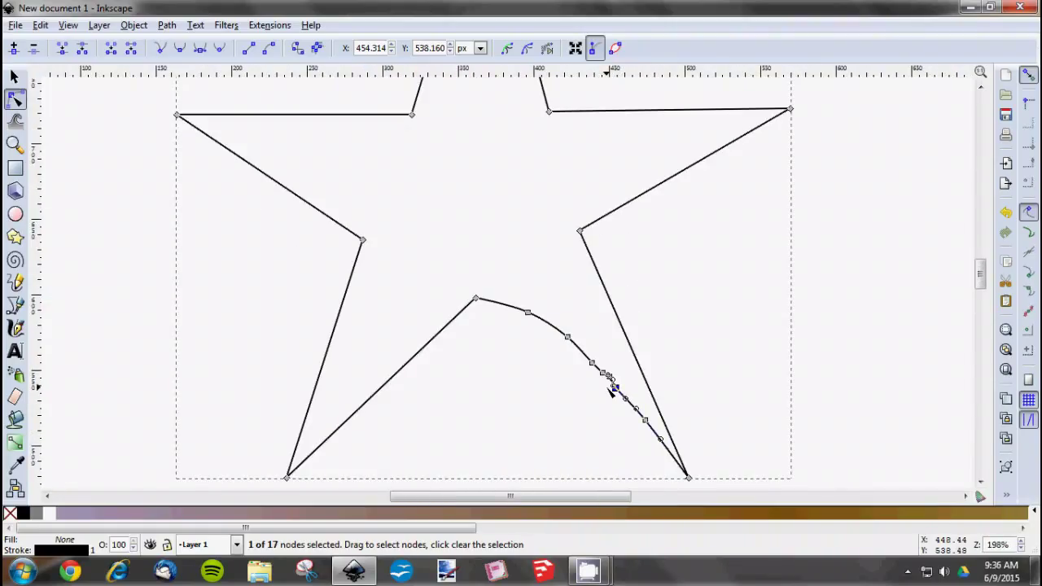
# Delete the extra curve nodes and restore the lower-right inner edge to a straight line
pyautogui.press('Delete')
pyautogui.press('Delete')
pyautogui.press('Delete')
pyautogui.press('Delete')
pyautogui.press('Delete')
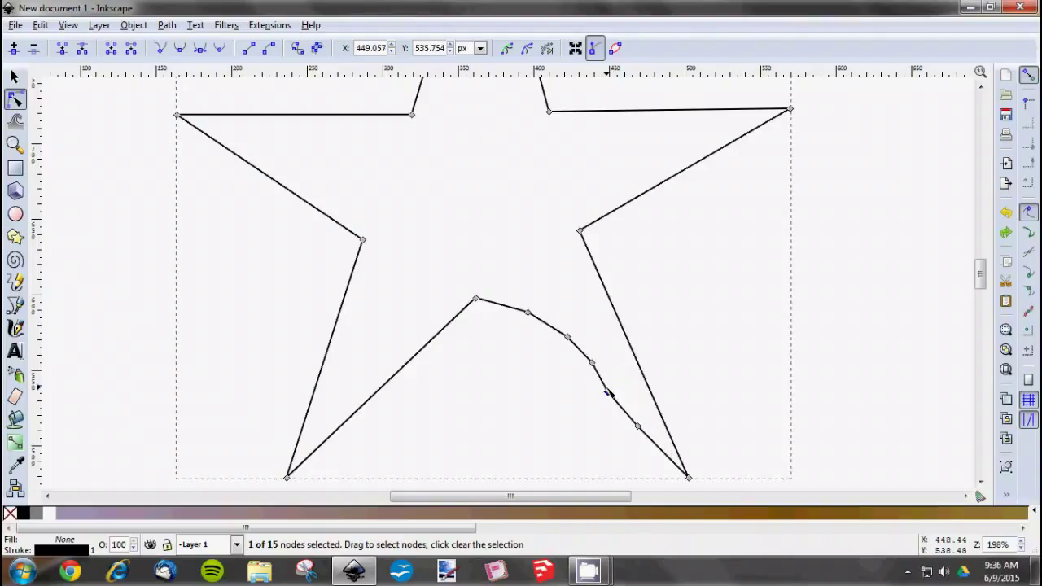
pyautogui.hotkey('ctrl', 'z')
pyautogui.hotkey('ctrl', 'z')
pyautogui.hotkey('ctrl', 'z')
pyautogui.hotkey('ctrl', 'z')
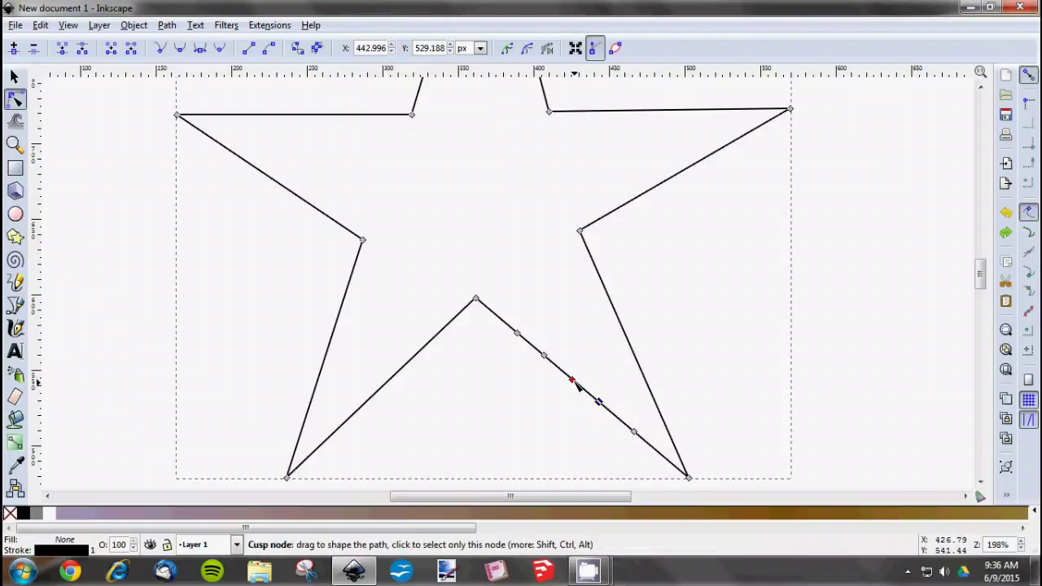
# Pull the lower inner edge down-left, then insert nodes and drag them into V-shaped notches
pyautogui.moveTo(573, 383); pyautogui.dragTo(505, 445)
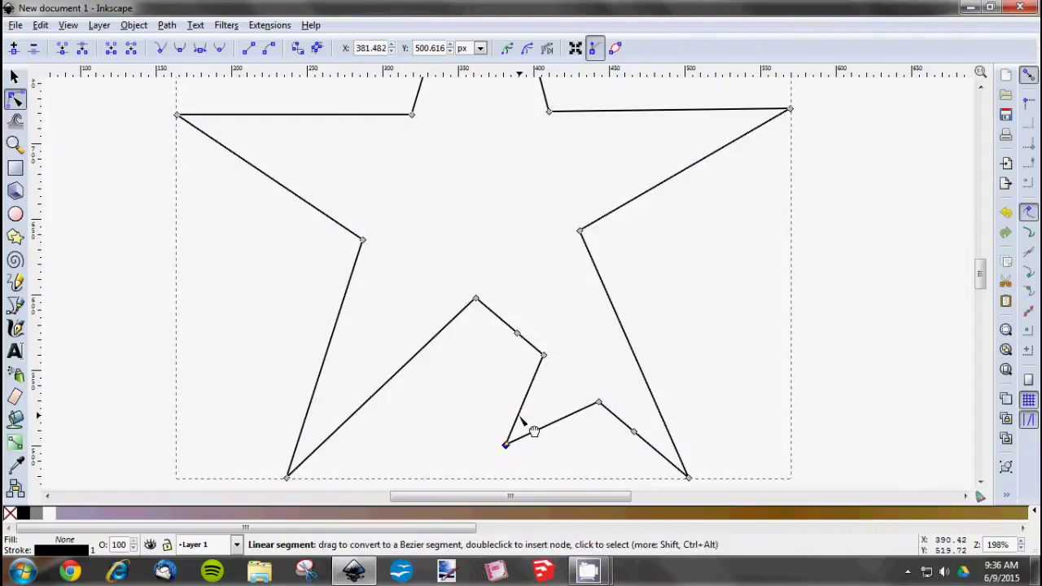
pyautogui.doubleClick(517, 416)
pyautogui.doubleClick(531, 389)
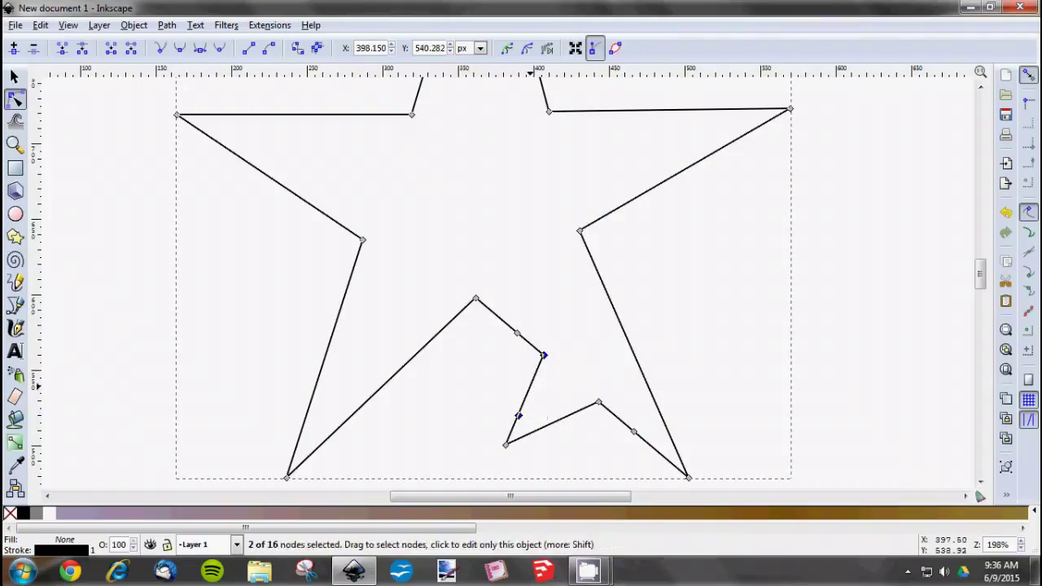
pyautogui.doubleClick(525, 400)
pyautogui.moveTo(525, 401); pyautogui.dragTo(469, 379)
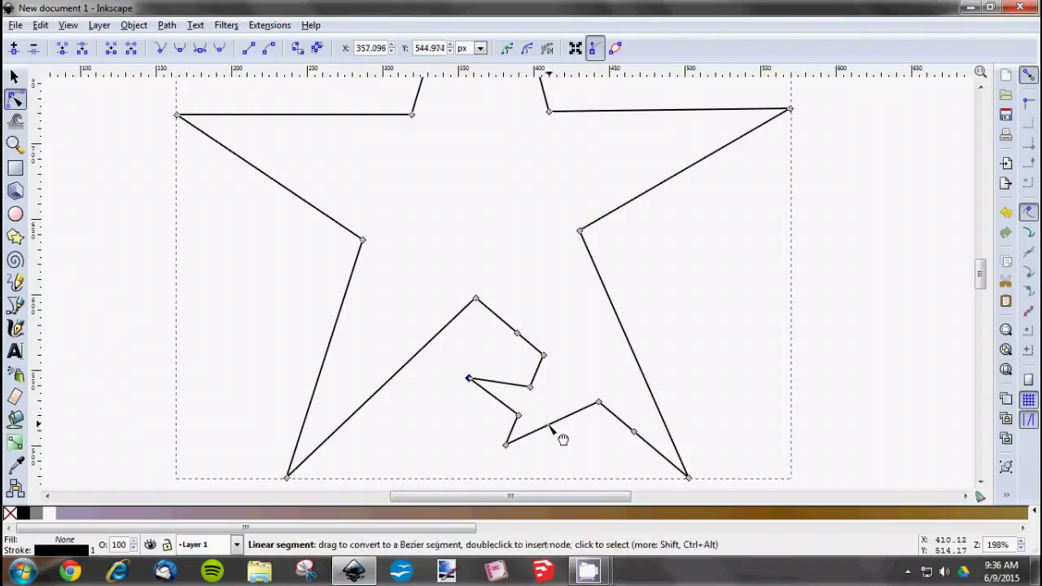
pyautogui.doubleClick(549, 424)
pyautogui.doubleClick(575, 414)
pyautogui.doubleClick(562, 420)
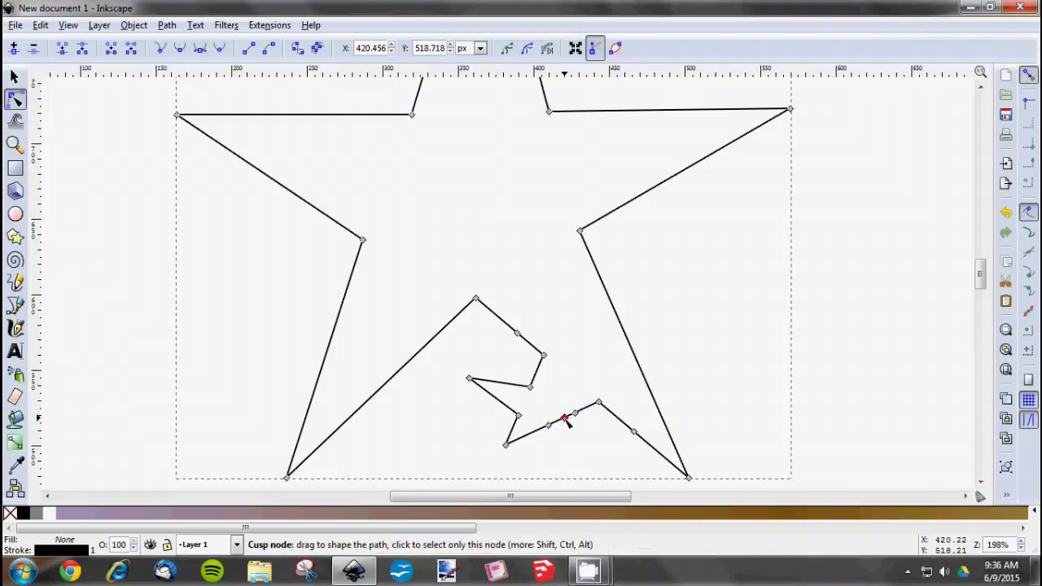
pyautogui.moveTo(562, 420); pyautogui.dragTo(576, 454)
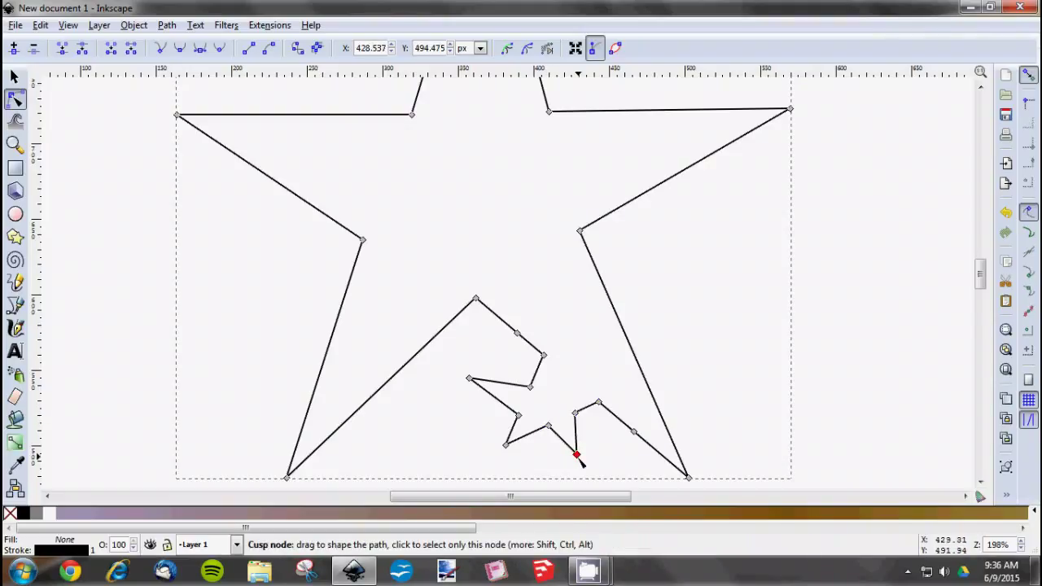
# Delete the zigzag notch nodes so the outline returns to 10 nodes with straight inner edges
pyautogui.press('Delete')
pyautogui.press('Delete')
pyautogui.press('Delete')
pyautogui.press('Delete')
pyautogui.press('Delete')
pyautogui.press('Delete')
pyautogui.press('Delete')
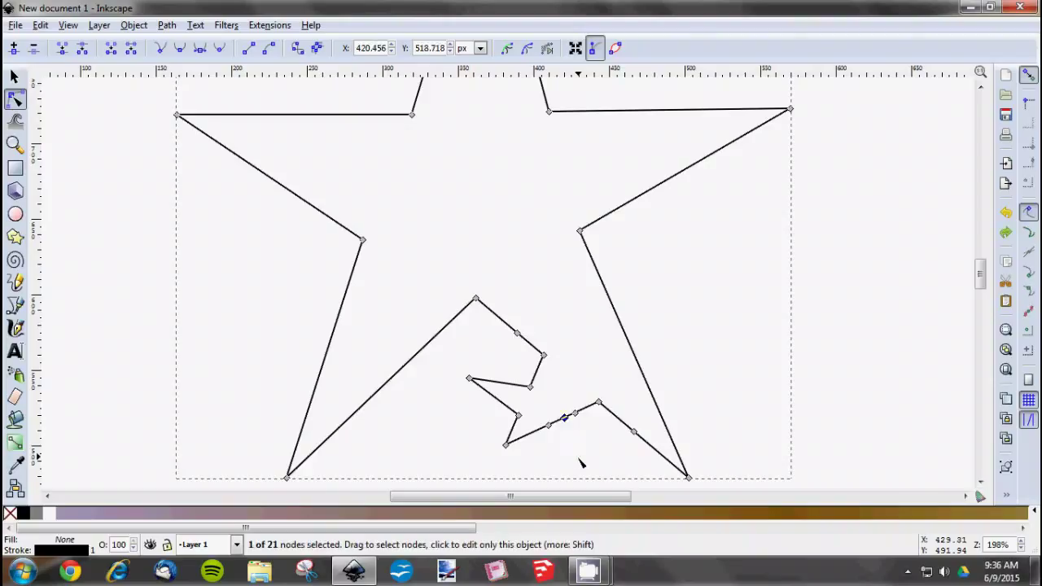
pyautogui.press('Delete')
pyautogui.press('Delete')
pyautogui.press('Delete')
pyautogui.press('Delete')
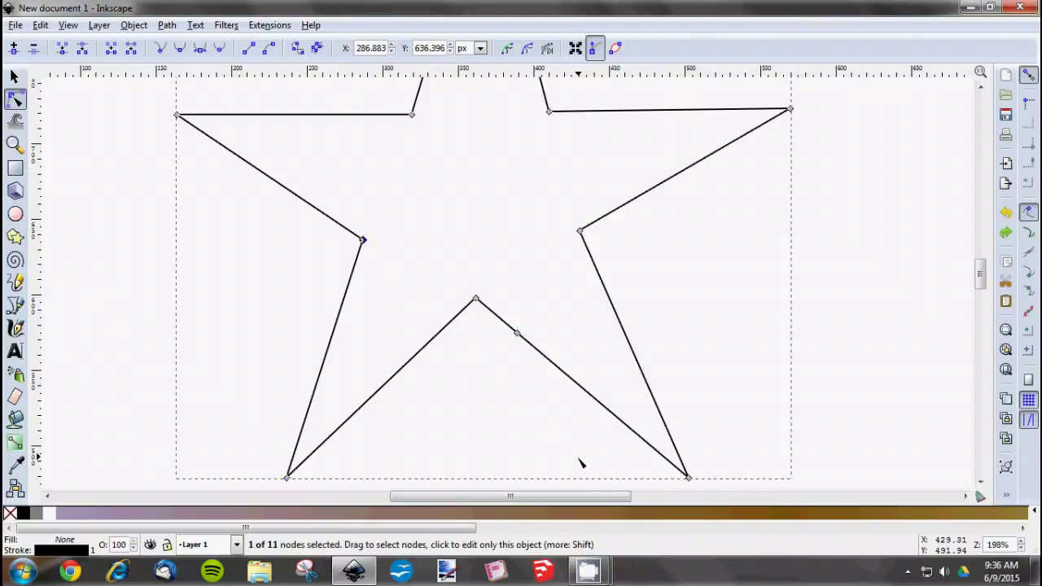
pyautogui.press('Delete')
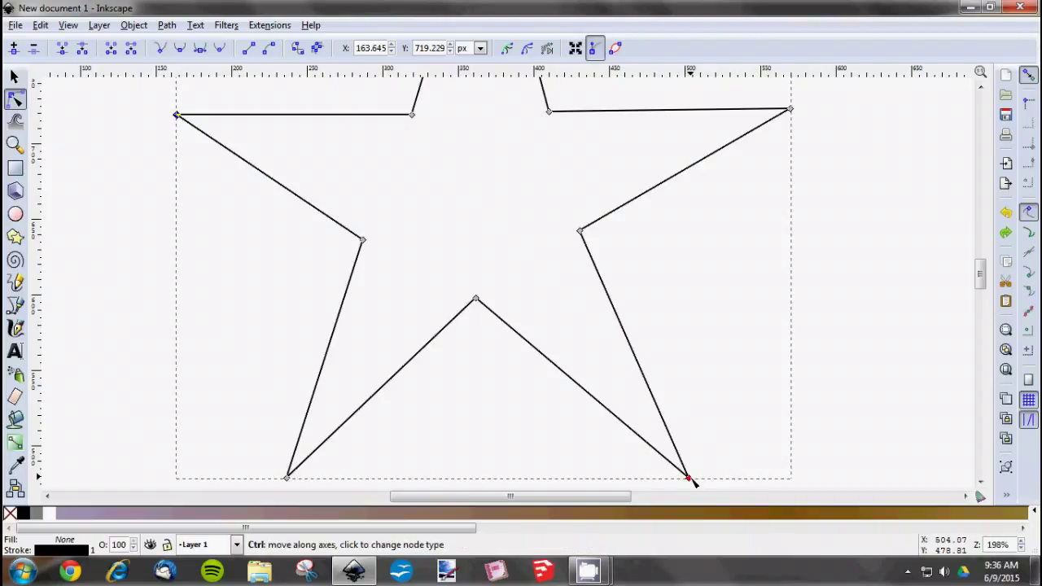
pyautogui.keyDown('ctrl'); pyautogui.click(688, 479); pyautogui.keyUp('ctrl')
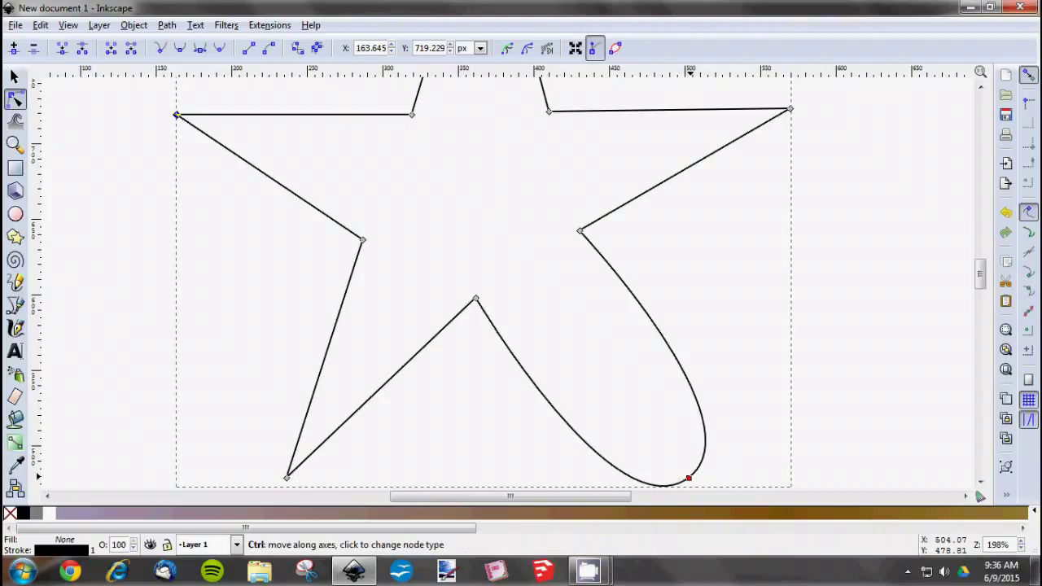
pyautogui.hotkey('ctrl', 'z')
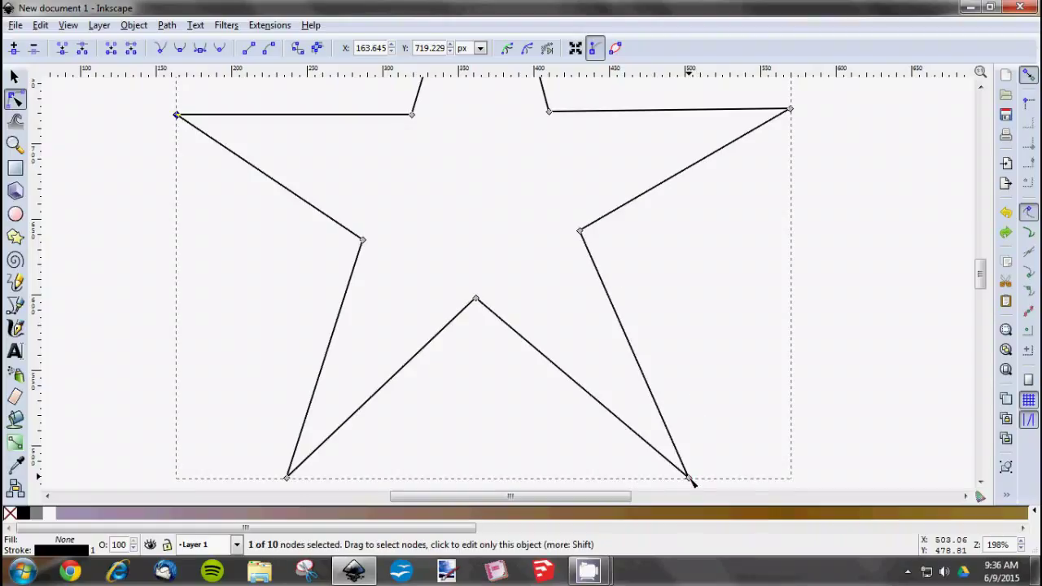
# Add nodes on the upper-right, top and left edges and pull them out to reshape the arms
pyautogui.scroll(-1, 652, 464)
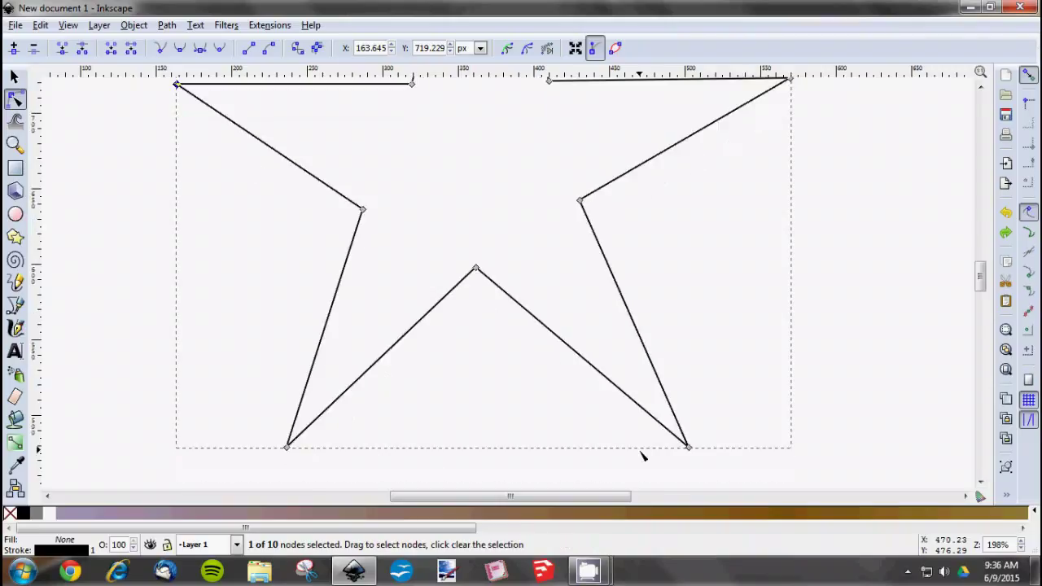
pyautogui.scroll(2, 676, 453)
pyautogui.scroll(-2, 635, 452)
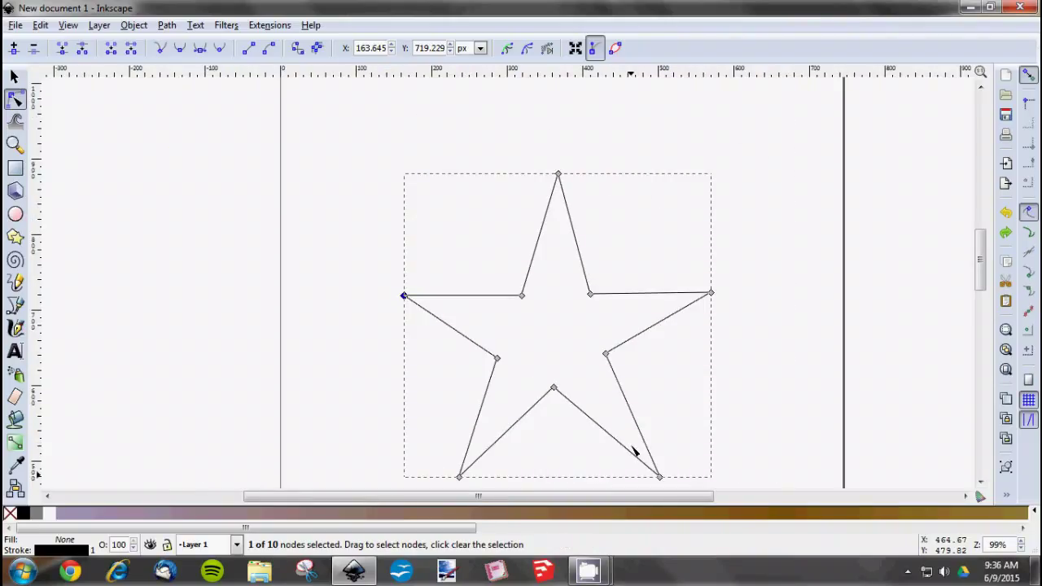
pyautogui.doubleClick(574, 236)
pyautogui.moveTo(575, 237); pyautogui.dragTo(437, 129)
pyautogui.doubleClick(614, 192)
pyautogui.click(538, 241)
pyautogui.doubleClick(538, 241)
pyautogui.doubleClick(500, 265)
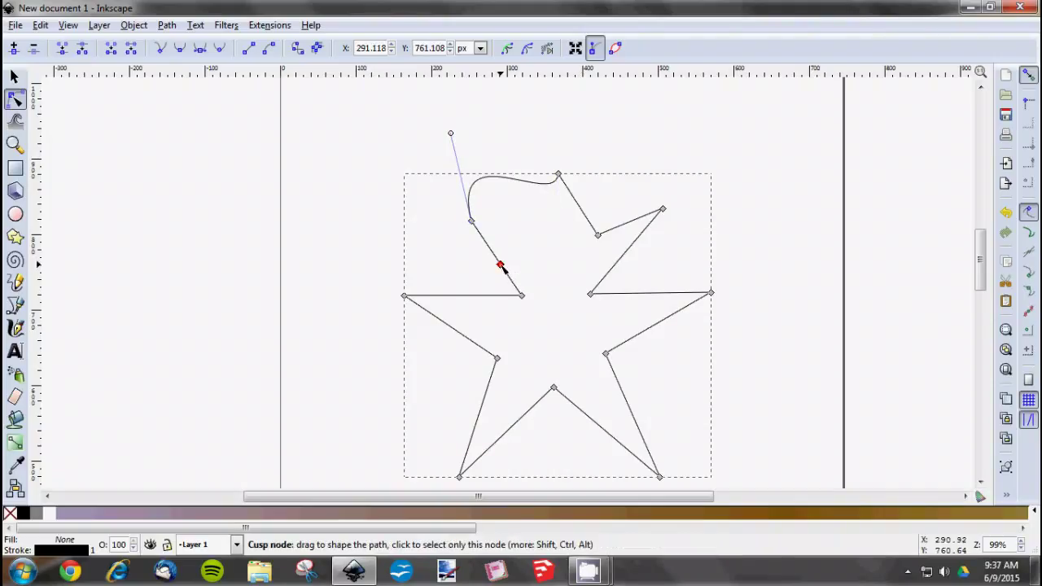
pyautogui.moveTo(499, 265); pyautogui.dragTo(420, 262)
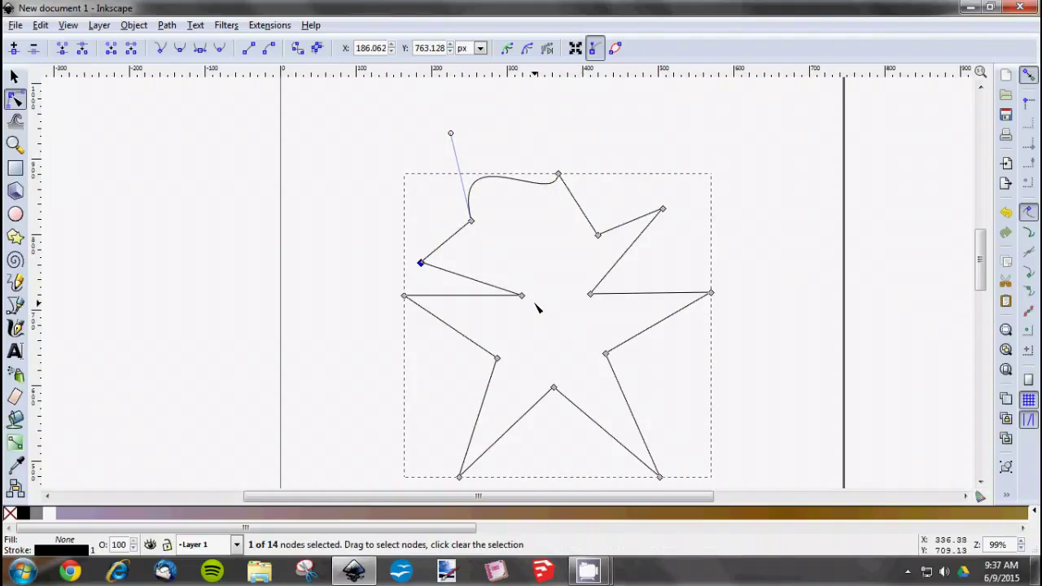
# Undo the arm reshaping three times, restoring a clean top point on the star
pyautogui.hotkey('ctrl', 'z')
pyautogui.hotkey('ctrl', 'z')
pyautogui.hotkey('ctrl', 'z')
pyautogui.hotkey('ctrl', 'z')
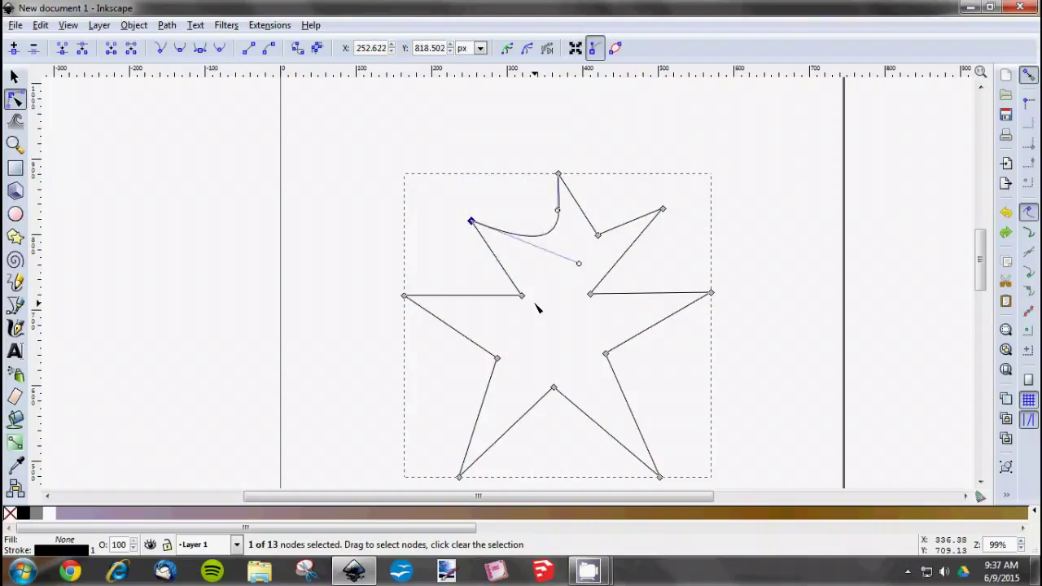
pyautogui.hotkey('ctrl', 'z')
pyautogui.hotkey('ctrl', 'z')
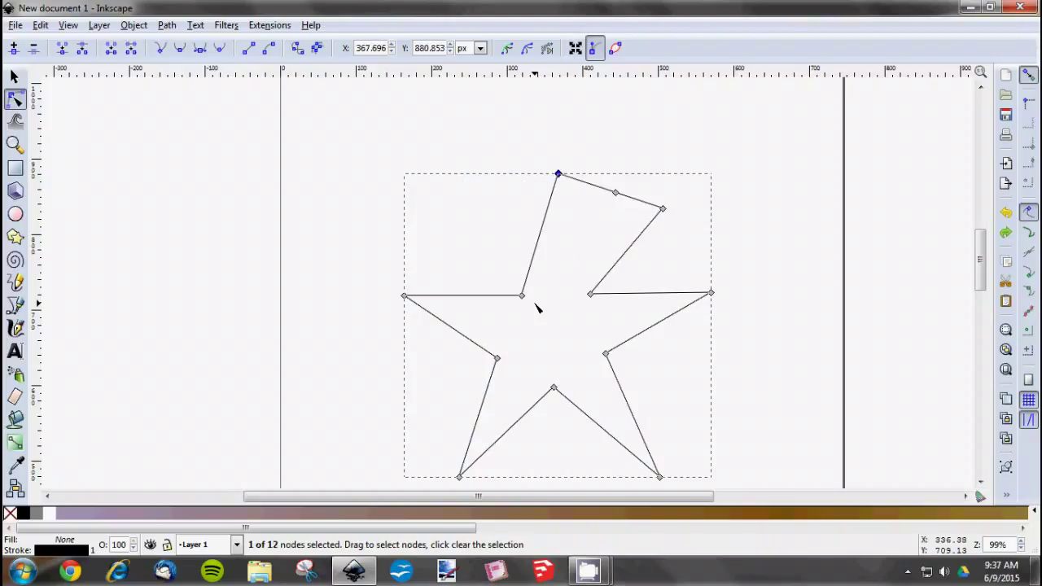
pyautogui.hotkey('ctrl', 'z')
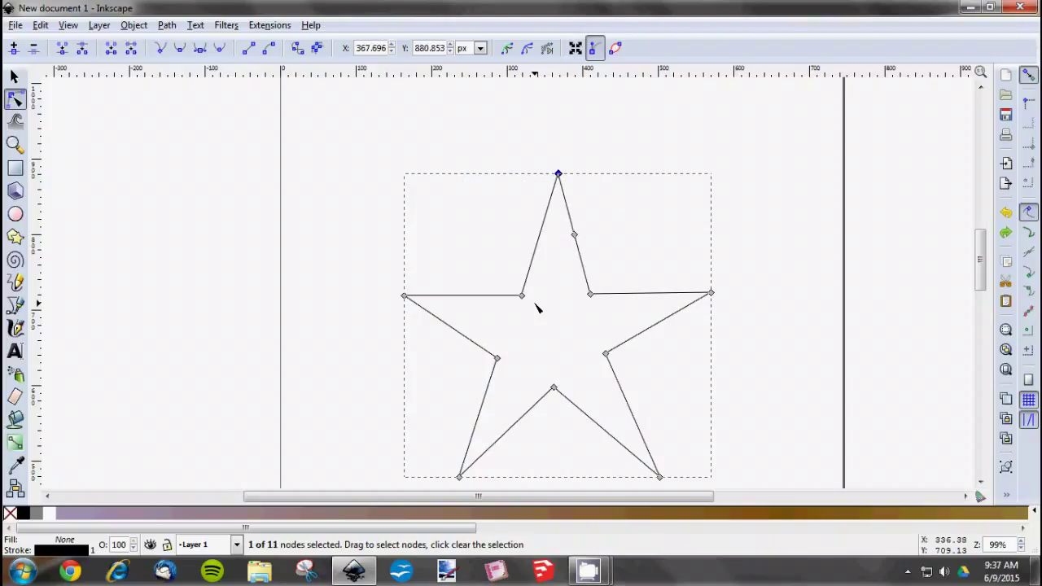